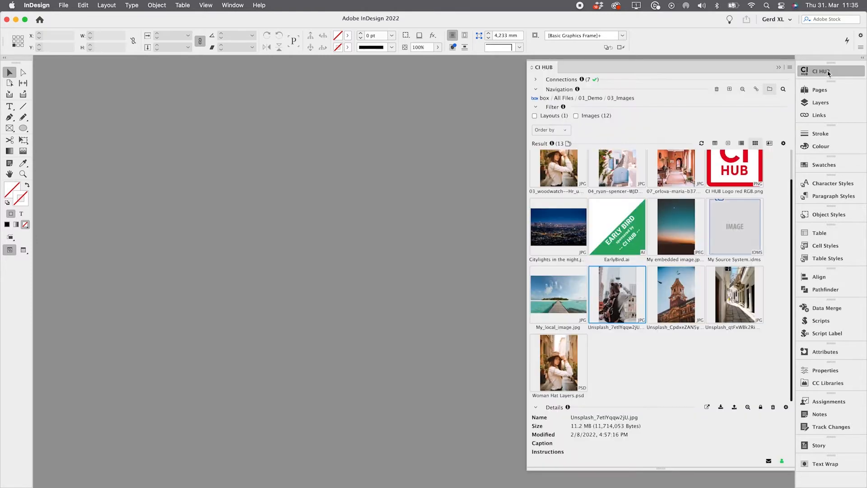
# - Add an Asana connection to CI HUB, grant it permission in the browser, and return to InDesign
pyautogui.click(536, 81)
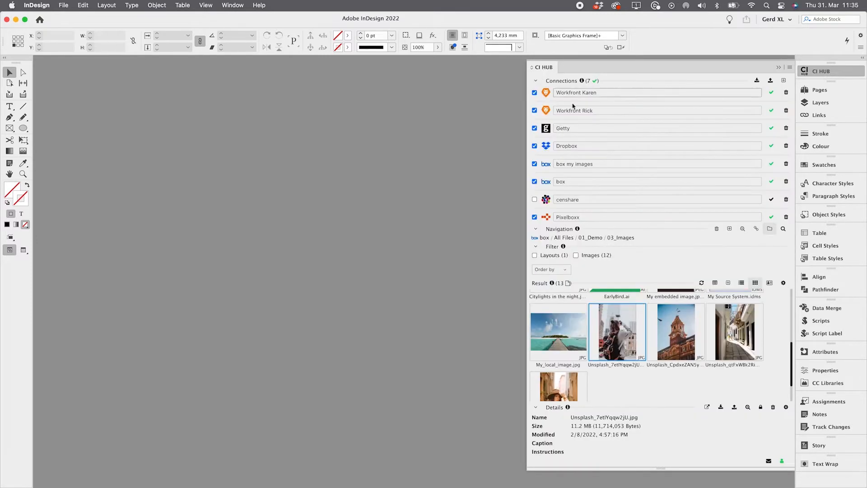
pyautogui.click(783, 81)
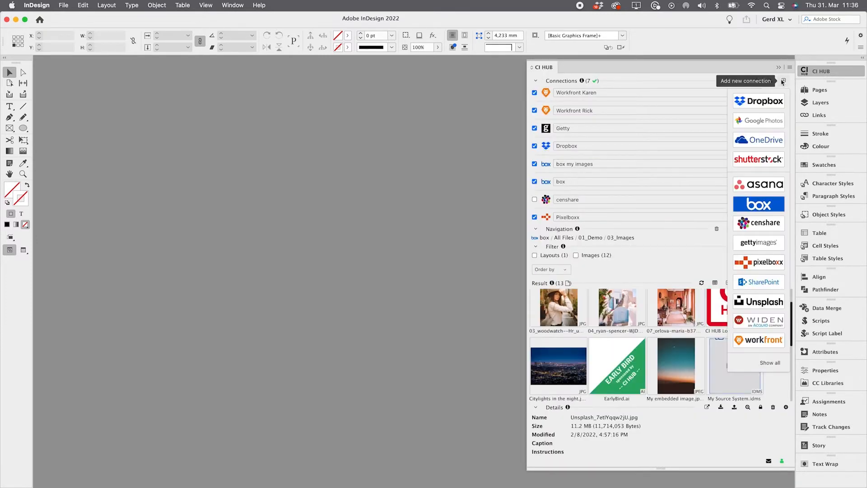
pyautogui.click(763, 189)
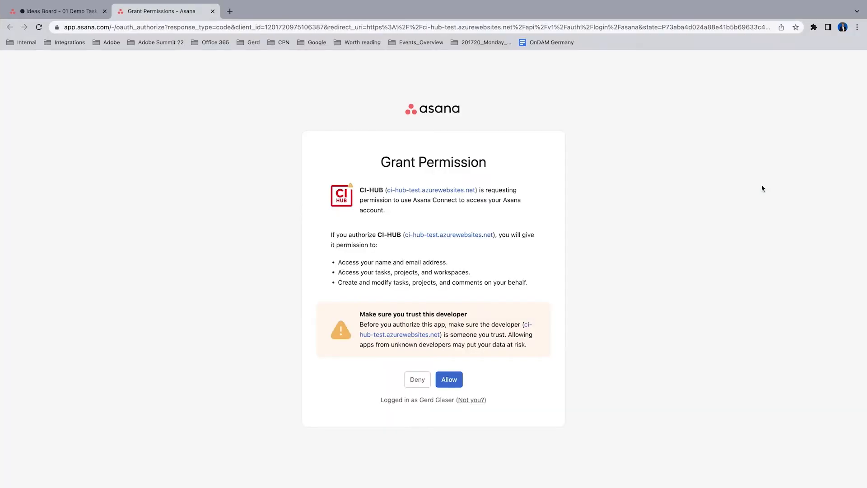
pyautogui.click(446, 380)
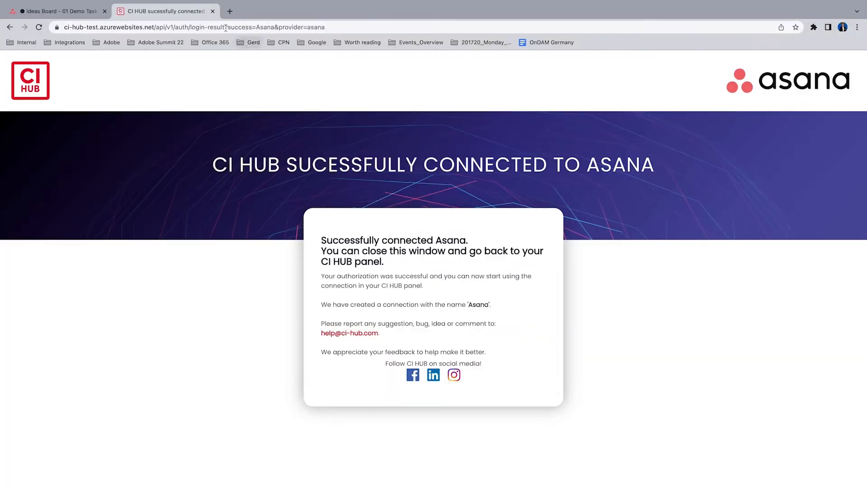
pyautogui.click(213, 10)
pyautogui.press('super+Tab')
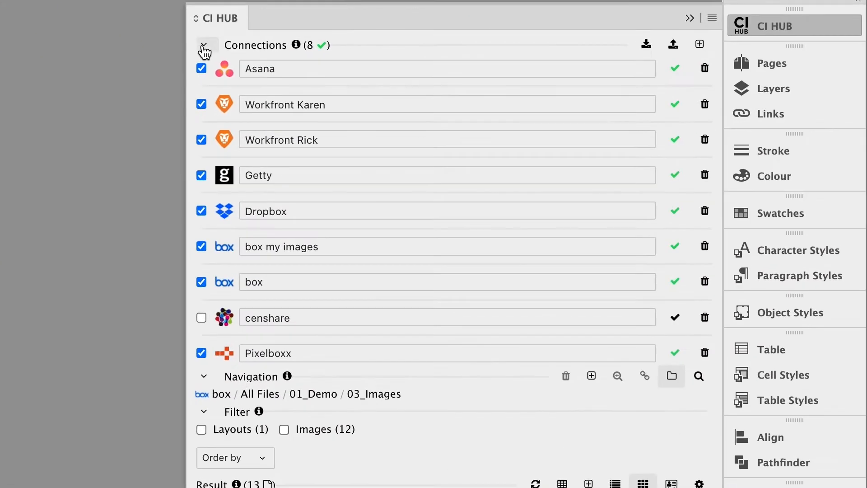
# - Switch the CI HUB source to Asana and list the tasks of the ci-hub.com workspace
pyautogui.click(204, 47)
pyautogui.click(220, 80)
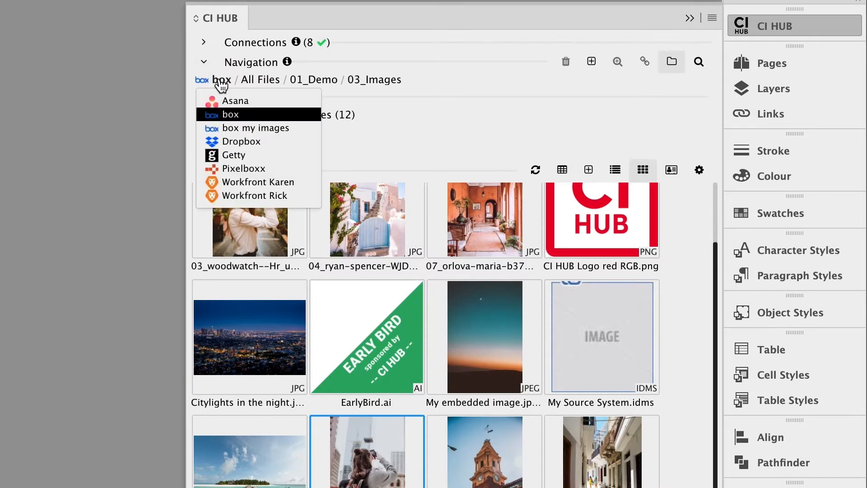
pyautogui.click(235, 102)
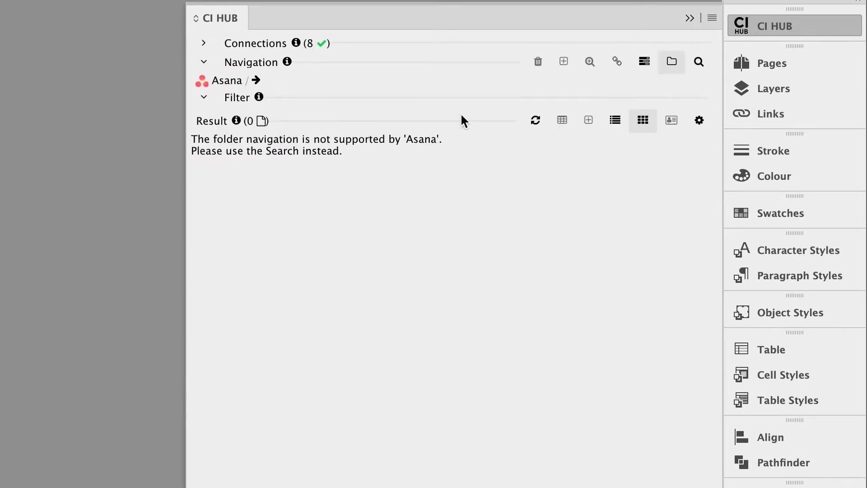
pyautogui.click(645, 64)
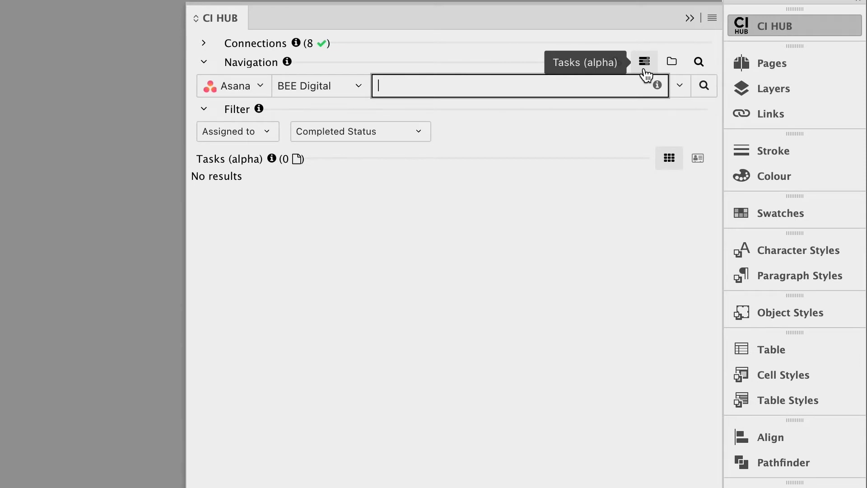
pyautogui.click(359, 88)
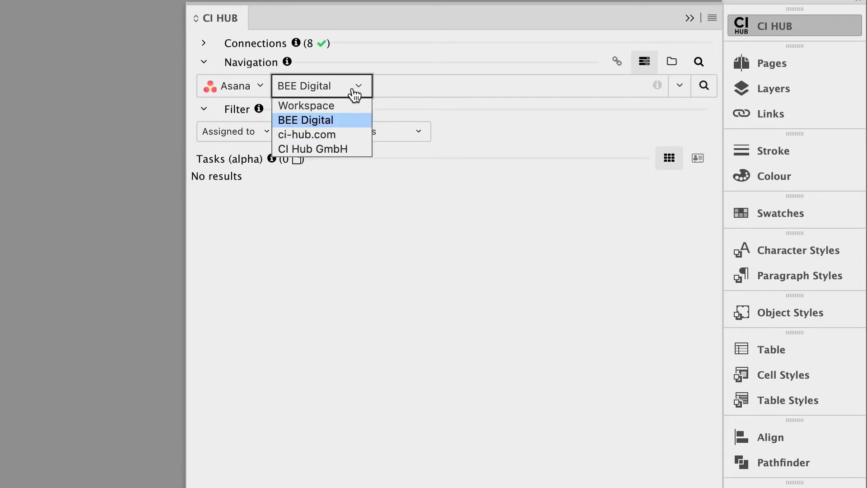
pyautogui.click(351, 136)
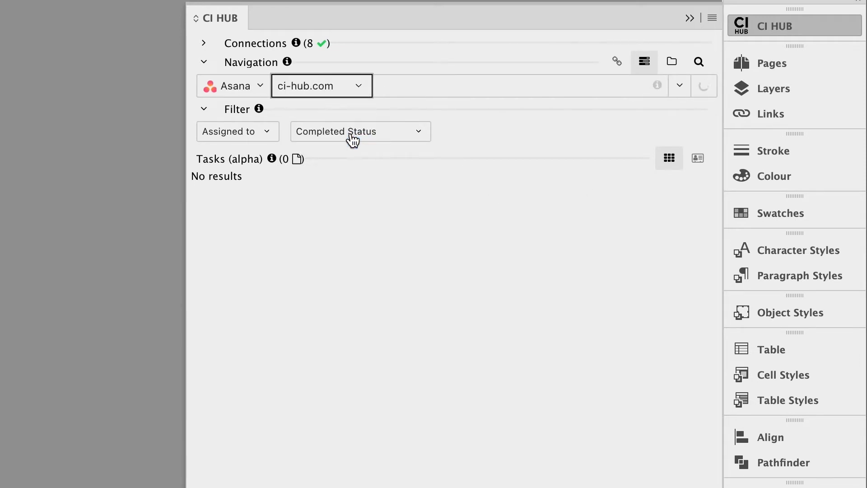
pyautogui.click(269, 131)
pyautogui.click(417, 137)
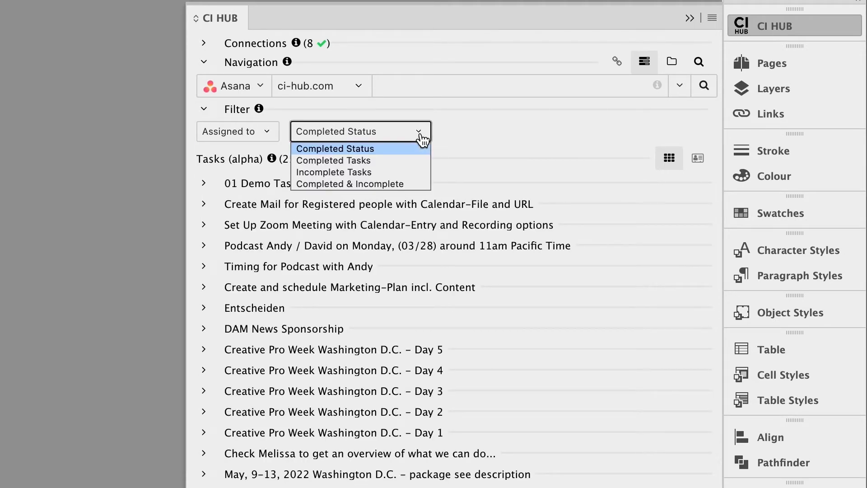
pyautogui.click(478, 137)
pyautogui.moveTo(246, 183); pyautogui.dragTo(315, 184)
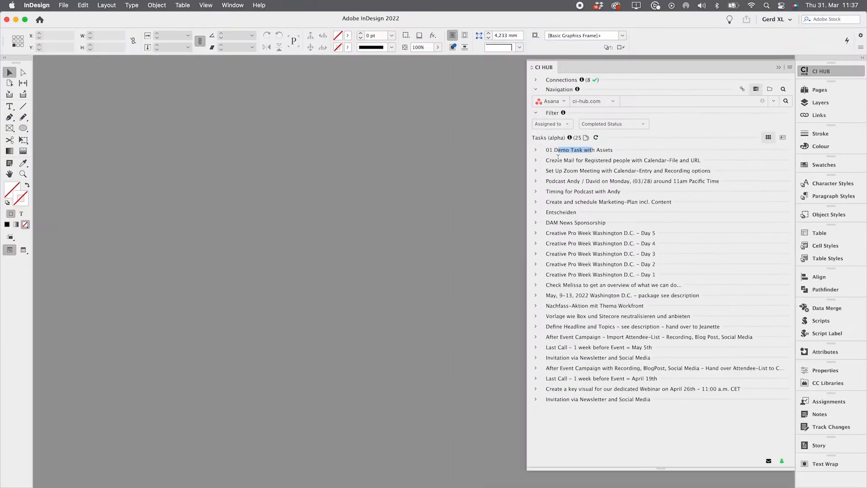
# - Expand the task "01 Demo Task with Assets" and examine its description, attached files and comments
pyautogui.click(536, 151)
pyautogui.click(664, 208)
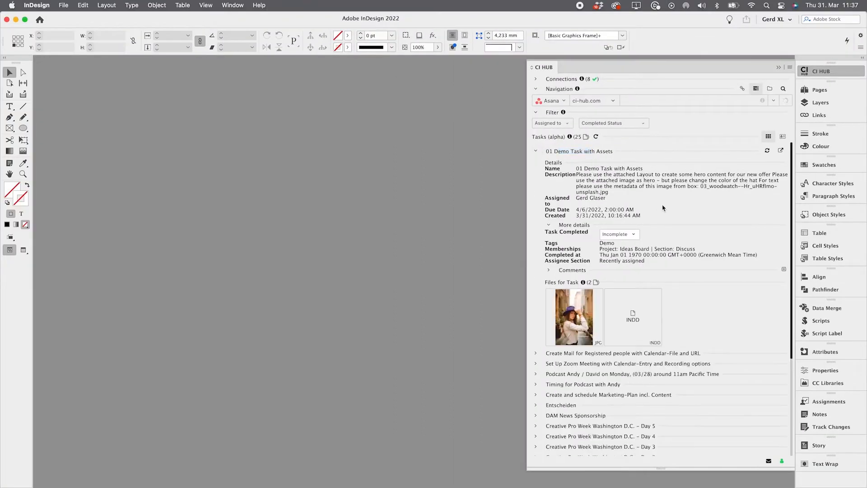
pyautogui.click(575, 317)
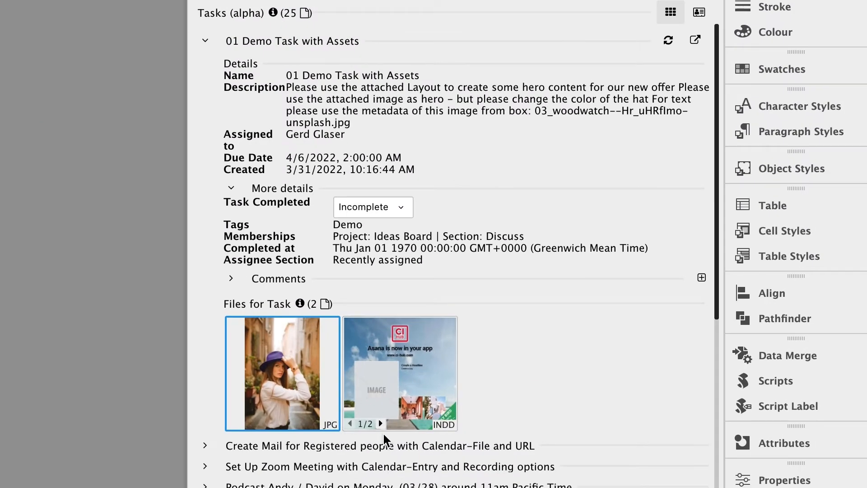
pyautogui.click(381, 423)
pyautogui.click(351, 423)
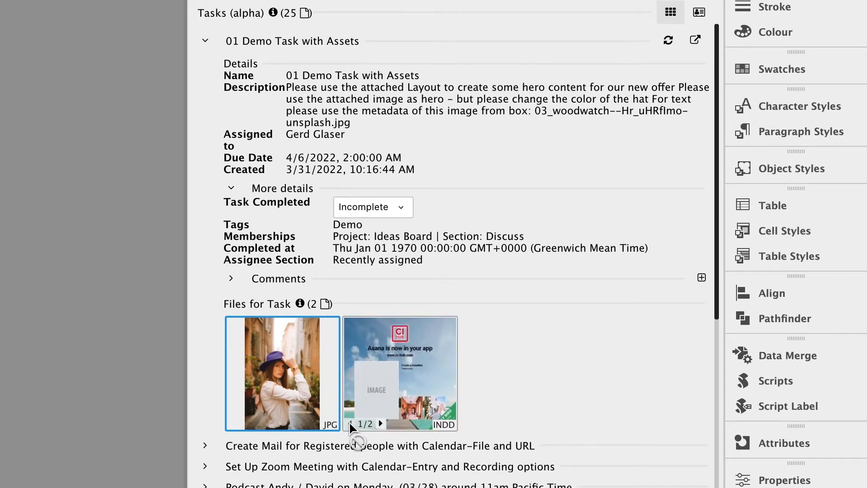
pyautogui.click(230, 278)
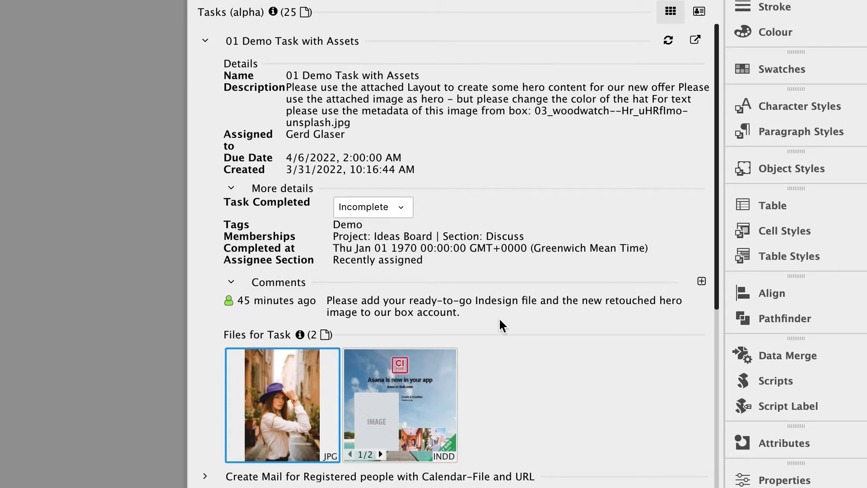
# - Open the InDesign layout attached to the task as a document and bring its whole page into view
pyautogui.click(420, 386)
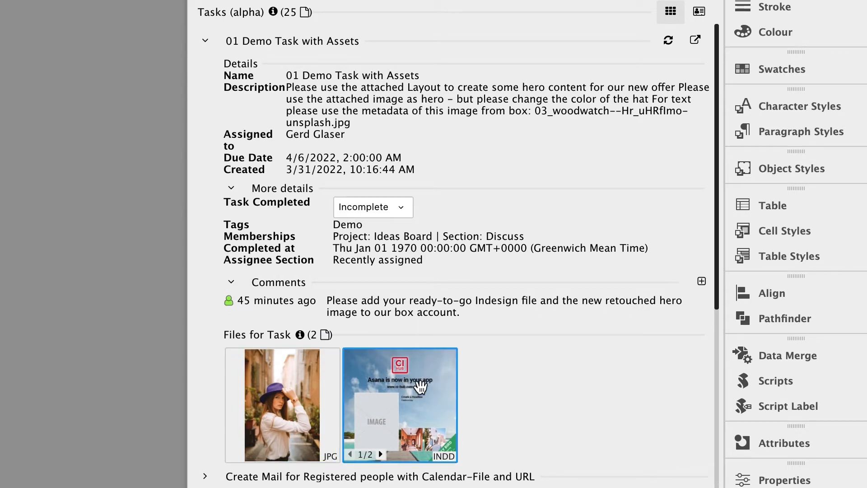
pyautogui.rightClick(420, 386)
pyautogui.click(531, 364)
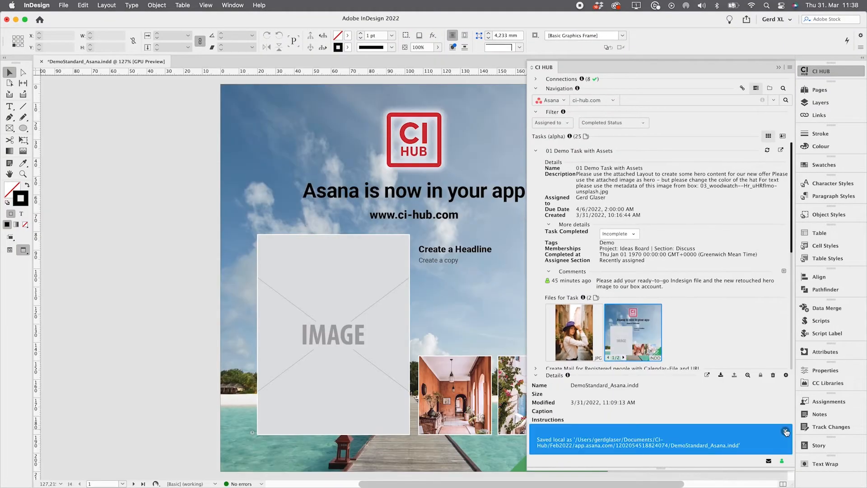
pyautogui.click(786, 432)
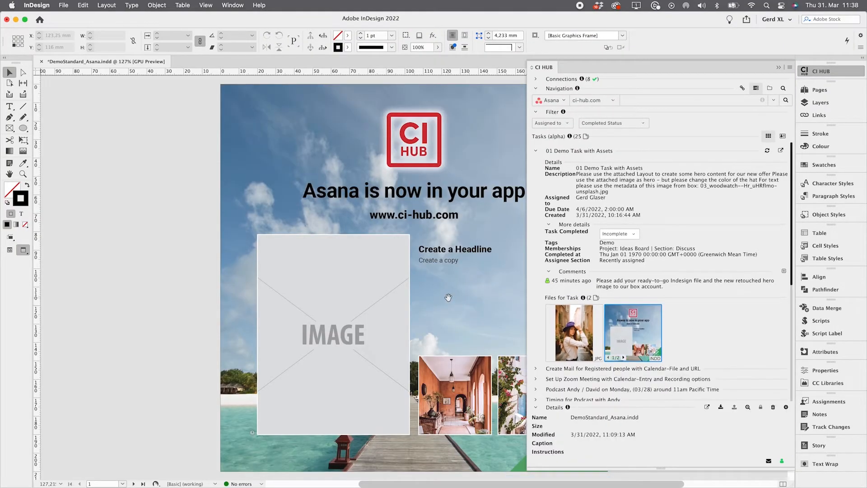
pyautogui.hscroll(5, 449, 296)
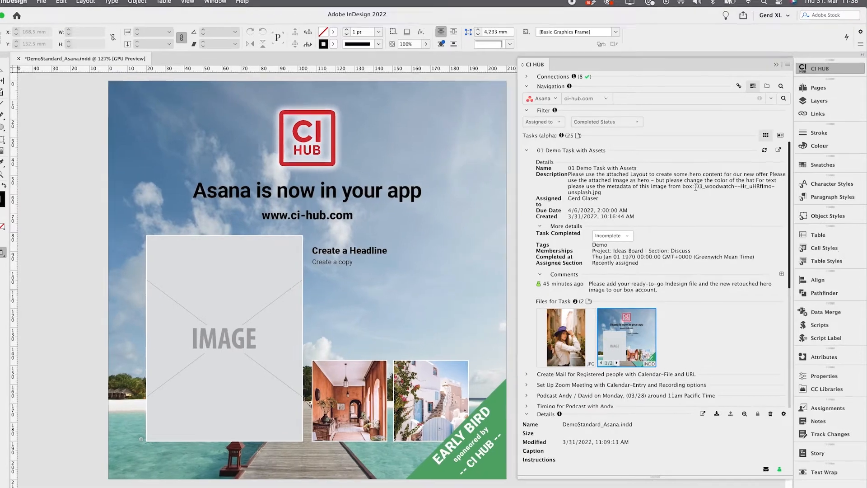
pyautogui.moveTo(701, 186); pyautogui.dragTo(714, 186)
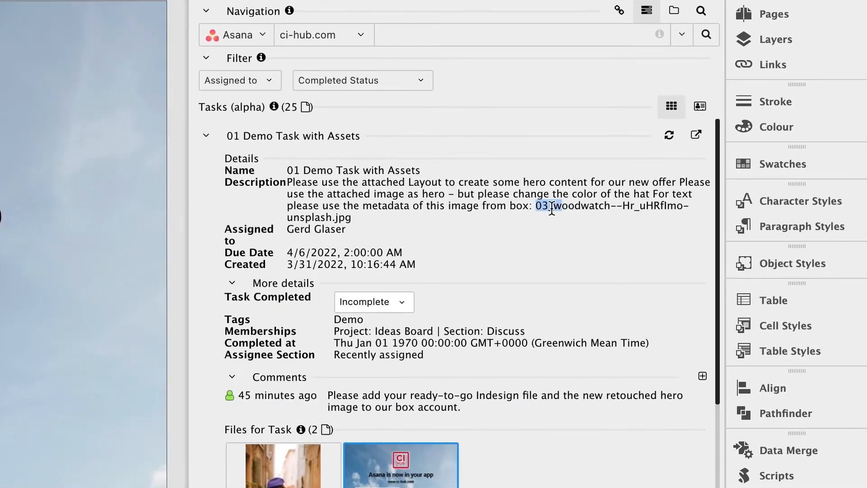
pyautogui.click(283, 467)
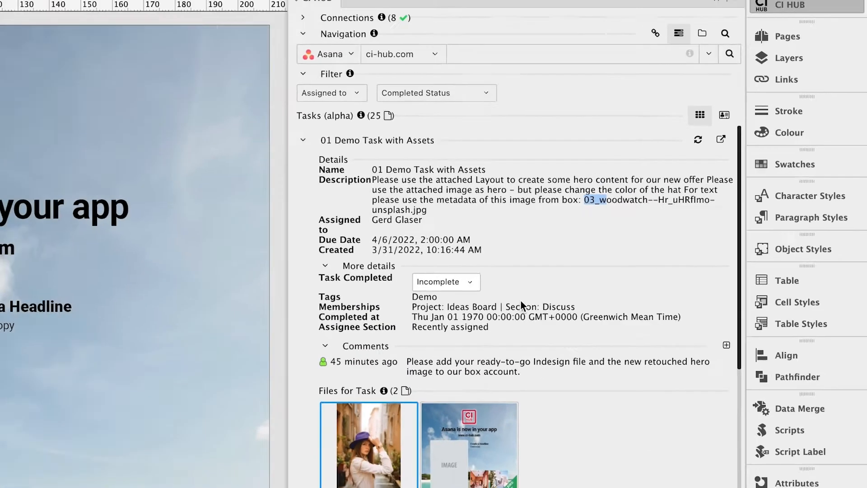
# - Switch to Photoshop and open the JPG attached to "01 Demo Task with Assets" from the ci-hub.com Asana workspace
pyautogui.press('super+Tab')
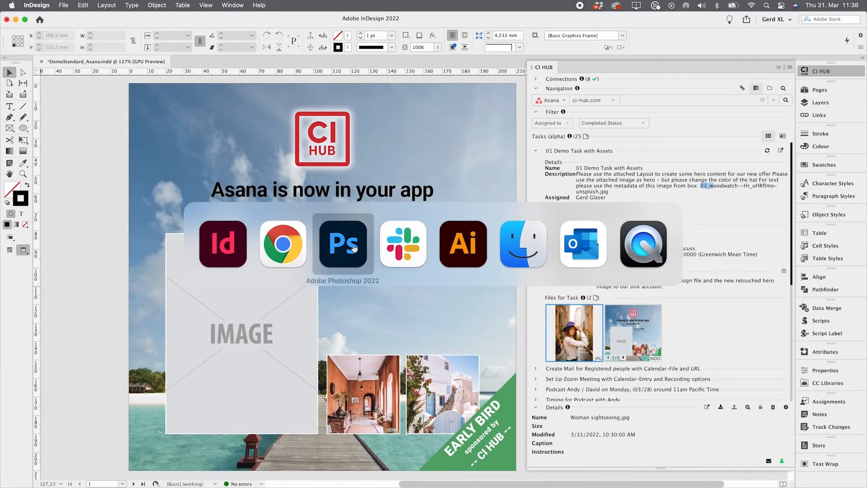
pyautogui.click(354, 248)
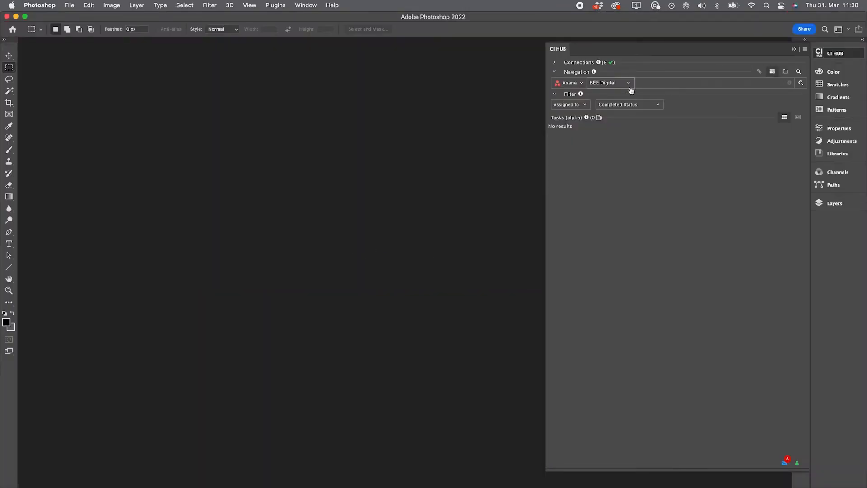
pyautogui.click(610, 82)
pyautogui.click(612, 108)
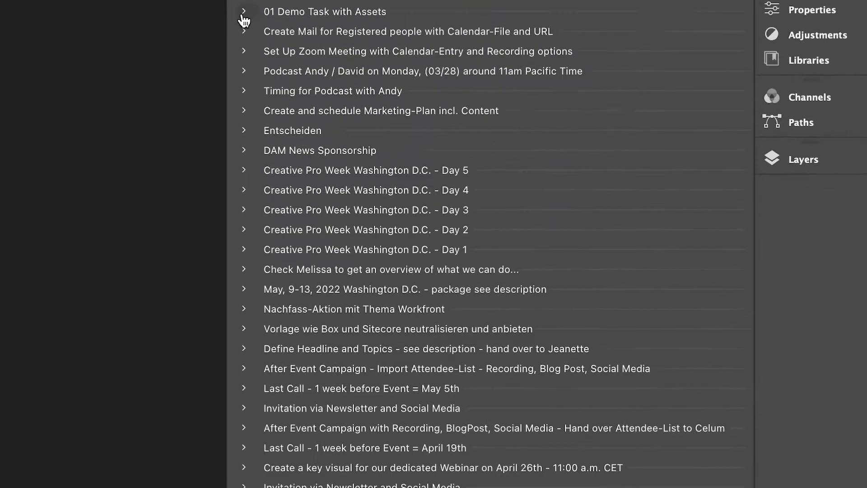
pyautogui.click(555, 131)
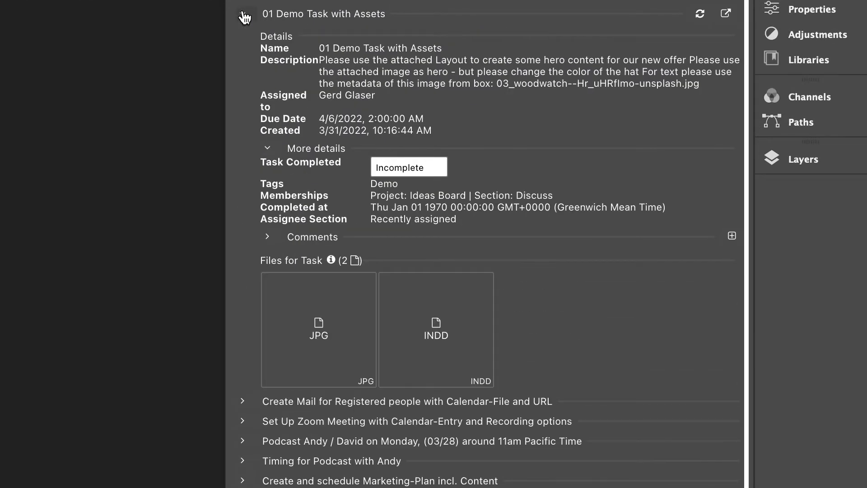
pyautogui.rightClick(330, 337)
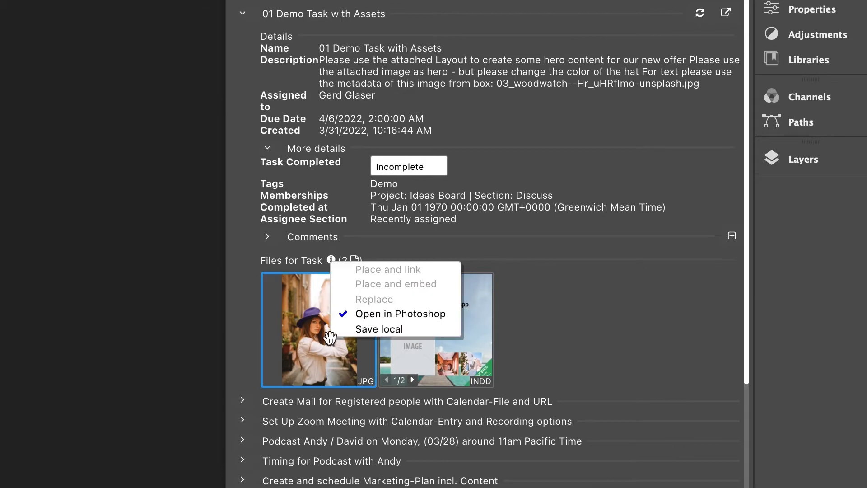
pyautogui.click(438, 312)
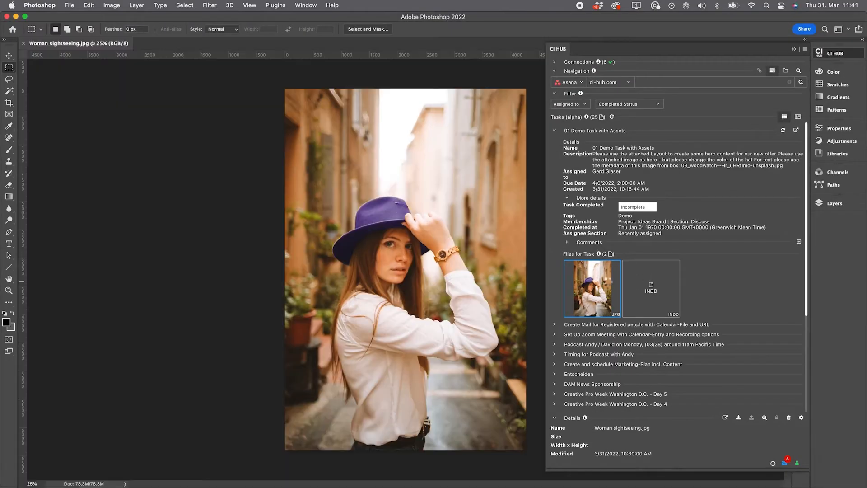
# - Load the "Hat" path as a selection around the woman's hat
pyautogui.click(833, 185)
pyautogui.click(703, 185)
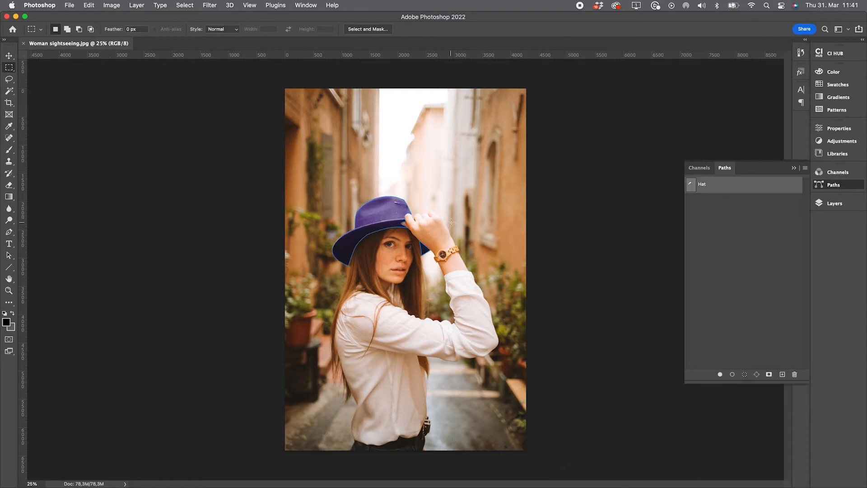
pyautogui.keyDown('super'); pyautogui.click(692, 185); pyautogui.keyUp('super')
# - Recolour the selected hat brown using Hue/Saturation with Colorize on, hue 16, saturation 39 and lightness -38, and clear the selection
pyautogui.press('i')
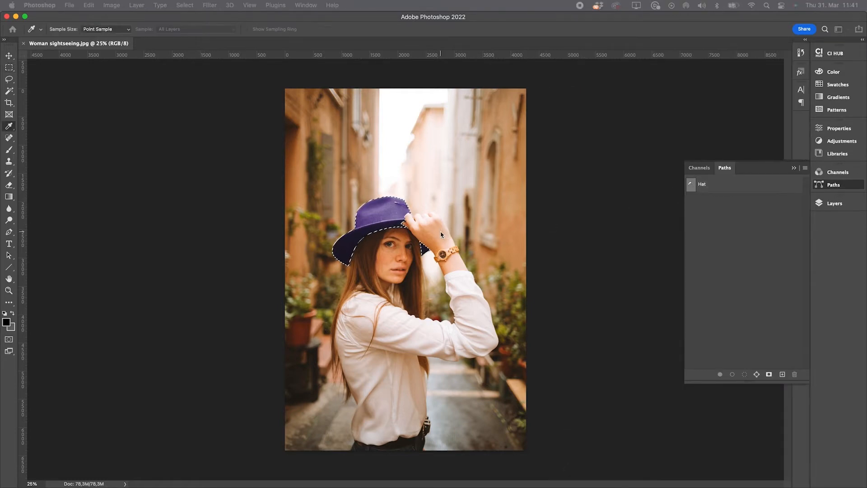
pyautogui.press('super+u')
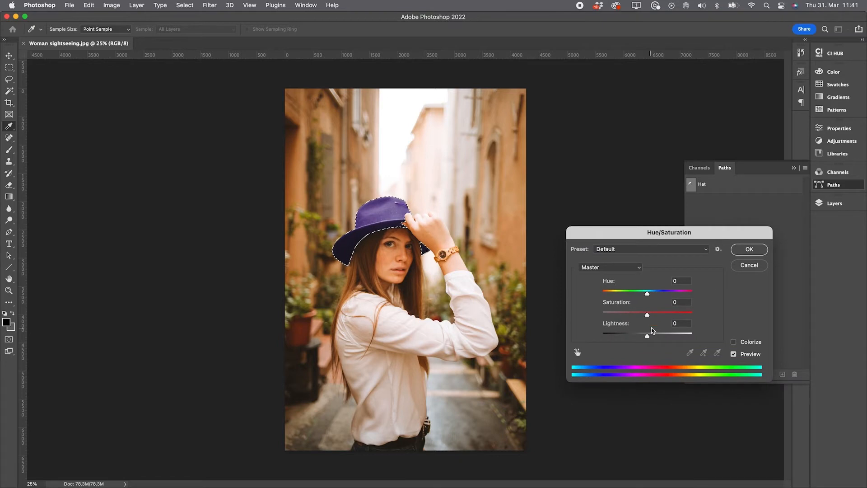
pyautogui.moveTo(647, 294)
pyautogui.mouseDown()
pyautogui.moveTo(631, 298)
pyautogui.moveTo(654, 295)
pyautogui.mouseUp()
pyautogui.moveTo(648, 315); pyautogui.dragTo(634, 315)
pyautogui.moveTo(654, 294); pyautogui.dragTo(688, 295)
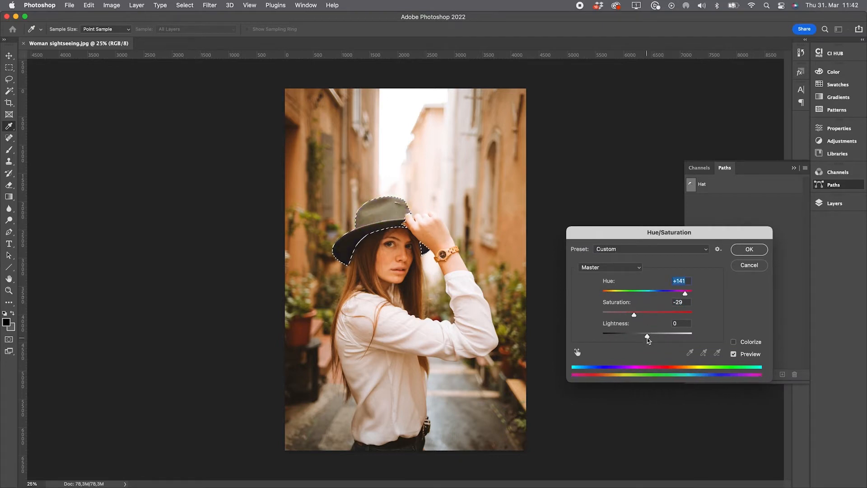
pyautogui.moveTo(647, 337); pyautogui.dragTo(631, 336)
pyautogui.moveTo(687, 294); pyautogui.dragTo(689, 294)
pyautogui.moveTo(634, 315)
pyautogui.mouseDown()
pyautogui.moveTo(654, 316)
pyautogui.moveTo(603, 315)
pyautogui.moveTo(632, 315)
pyautogui.mouseUp()
pyautogui.moveTo(689, 294); pyautogui.dragTo(604, 295)
pyautogui.moveTo(632, 315)
pyautogui.mouseDown()
pyautogui.moveTo(665, 316)
pyautogui.moveTo(629, 316)
pyautogui.mouseUp()
pyautogui.click(734, 342)
pyautogui.moveTo(604, 295); pyautogui.dragTo(633, 336)
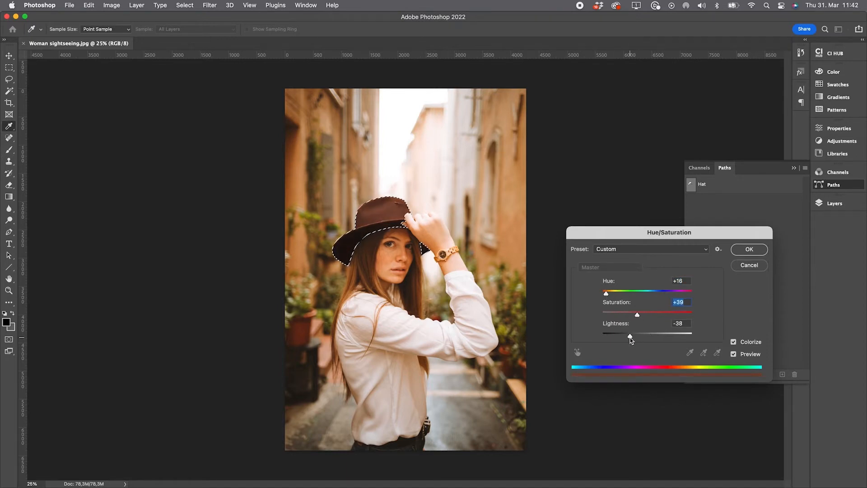
pyautogui.click(749, 249)
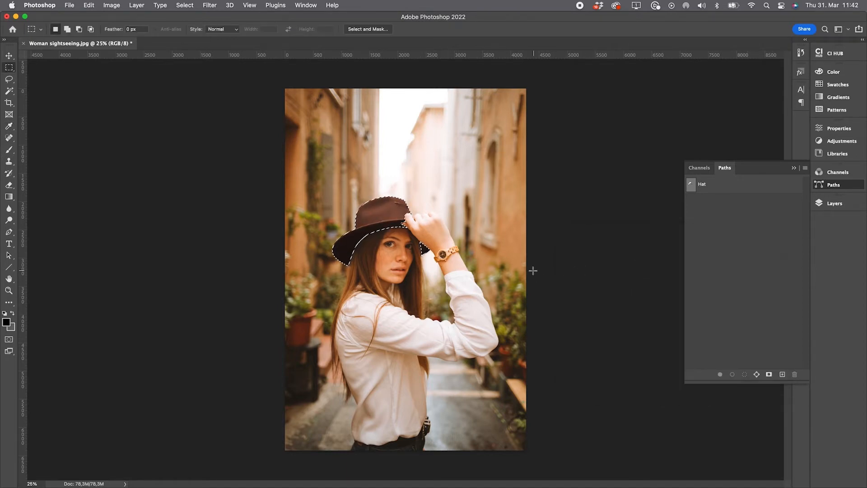
pyautogui.press('super+d')
# - Expand the comments of "01 Demo Task with Assets" in CI HUB and read where the retouched hero image must be delivered
pyautogui.click(830, 54)
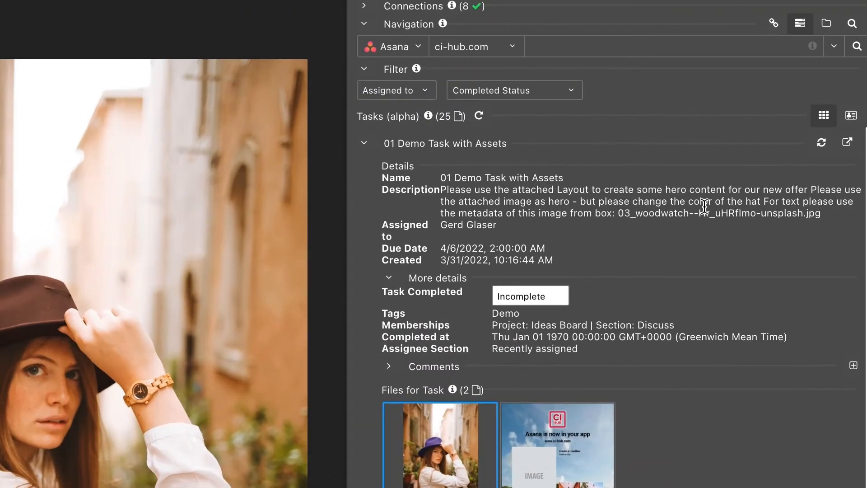
pyautogui.click(389, 367)
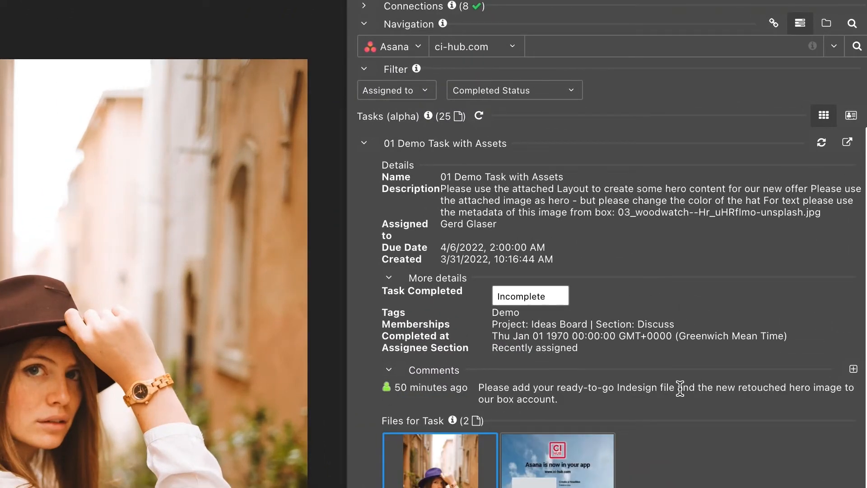
pyautogui.moveTo(677, 388); pyautogui.dragTo(766, 402)
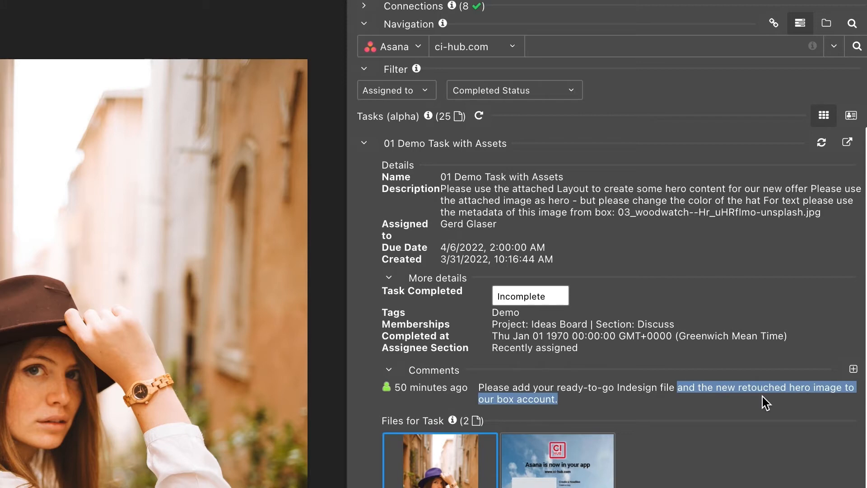
# - Switch CI HUB to the box connection and open the folder All Files/06_Asana_files
pyautogui.click(416, 47)
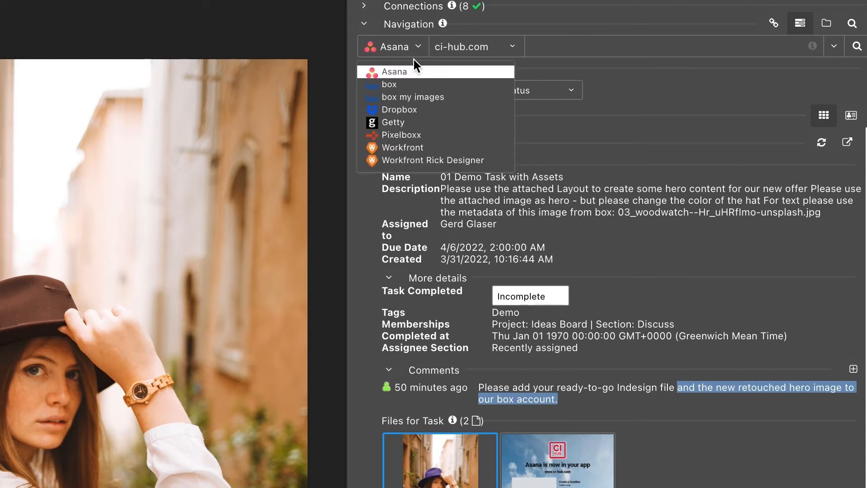
pyautogui.click(397, 84)
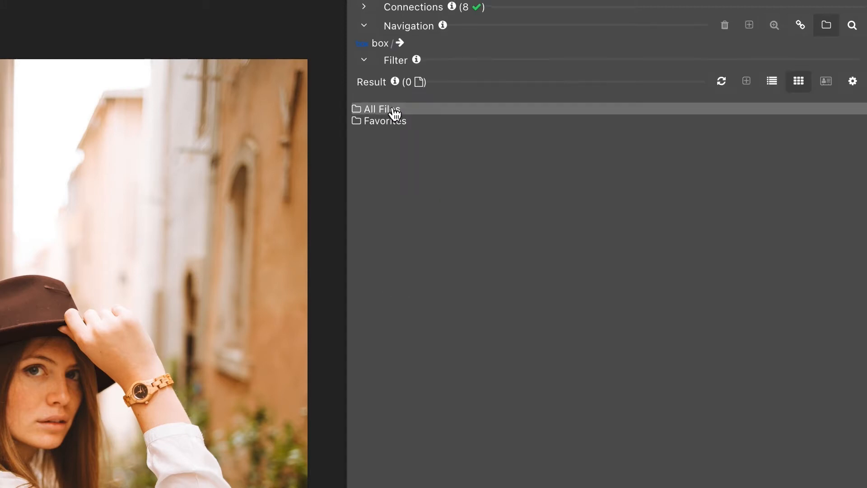
pyautogui.click(394, 111)
pyautogui.click(419, 219)
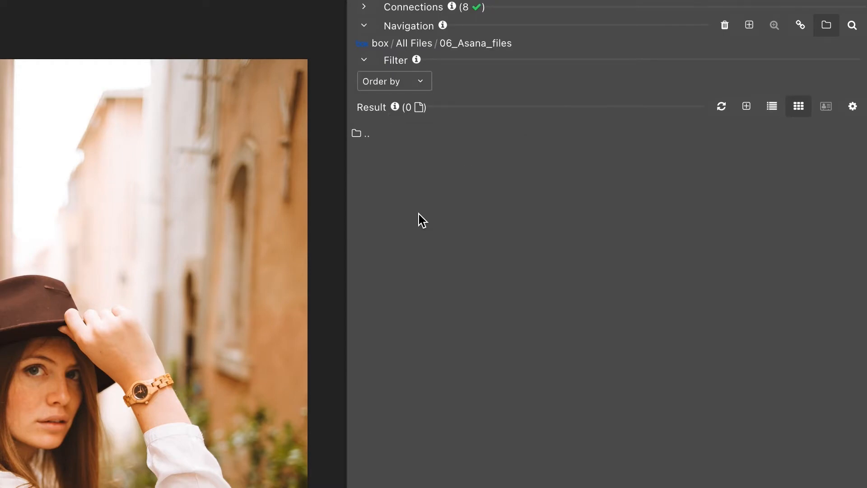
# - Add the active Photoshop document Woman sightseeing.jpg to the 06_Asana_files folder under its own file name
pyautogui.click(747, 106)
pyautogui.click(645, 224)
pyautogui.click(650, 244)
pyautogui.click(646, 274)
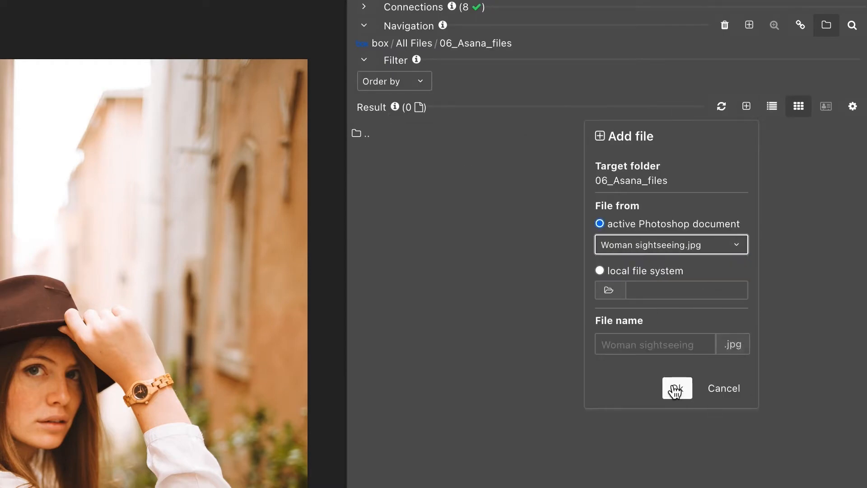
pyautogui.click(676, 388)
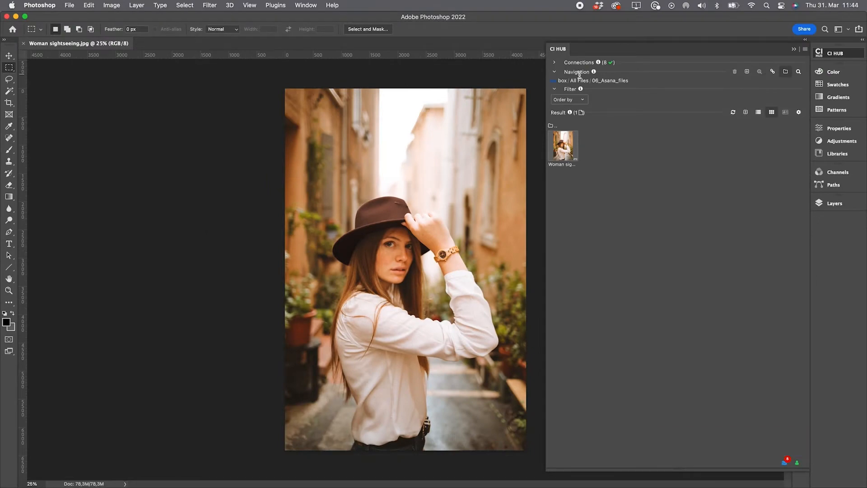
# - Return to the Asana task and add the comment "Imagde done and in box. FileName: Woman sightseeing"
pyautogui.click(563, 82)
pyautogui.click(565, 91)
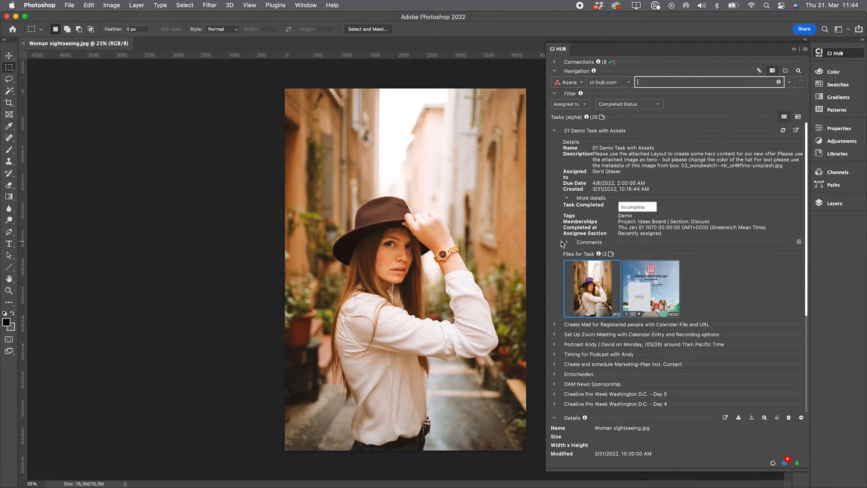
pyautogui.click(565, 243)
pyautogui.click(798, 241)
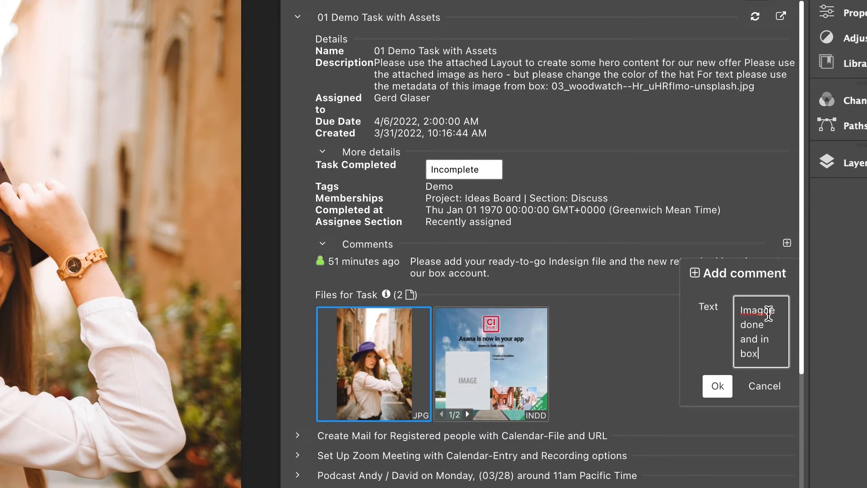
pyautogui.write('eName')
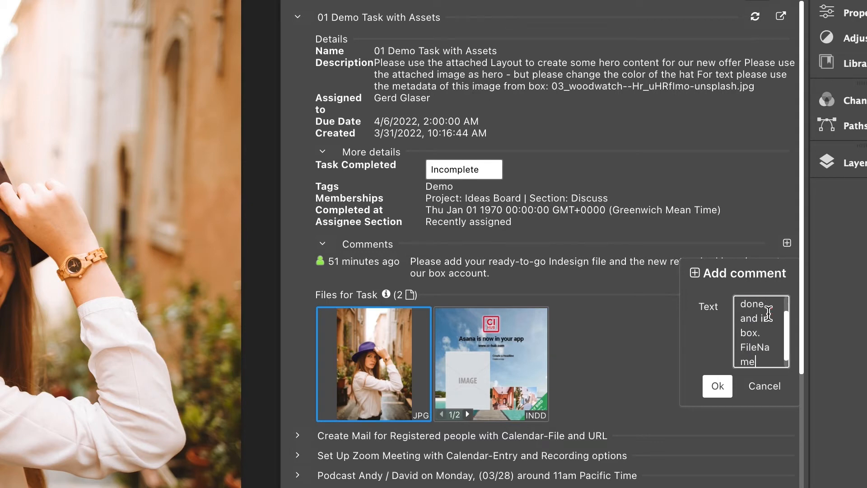
pyautogui.write(': Woman sightseeing')
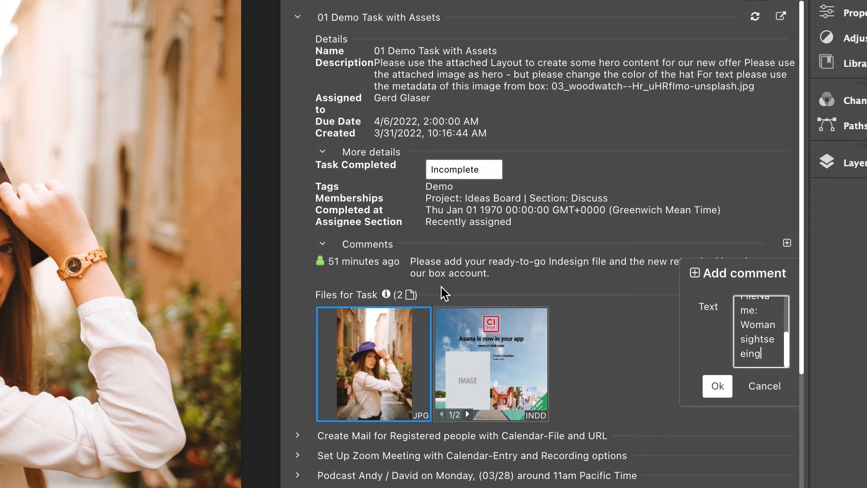
pyautogui.click(719, 387)
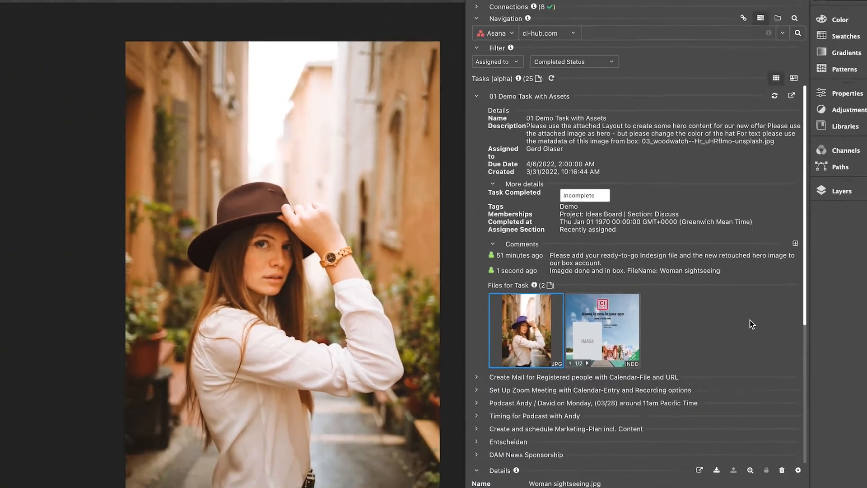
# - Switch to InDesign and copy the word "woodwatch" from the image file name in the task description
pyautogui.press('super+Tab')
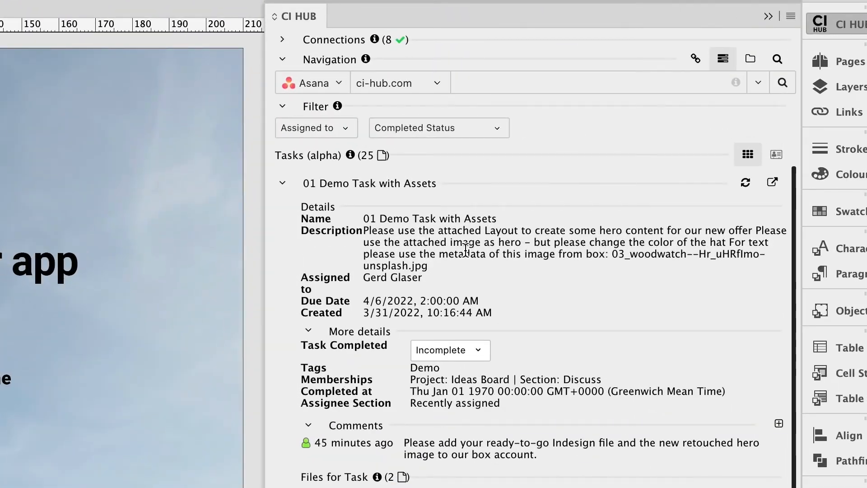
pyautogui.moveTo(440, 254); pyautogui.dragTo(707, 270)
pyautogui.click(651, 252)
pyautogui.moveTo(631, 255); pyautogui.dragTo(687, 256)
pyautogui.press('super+c')
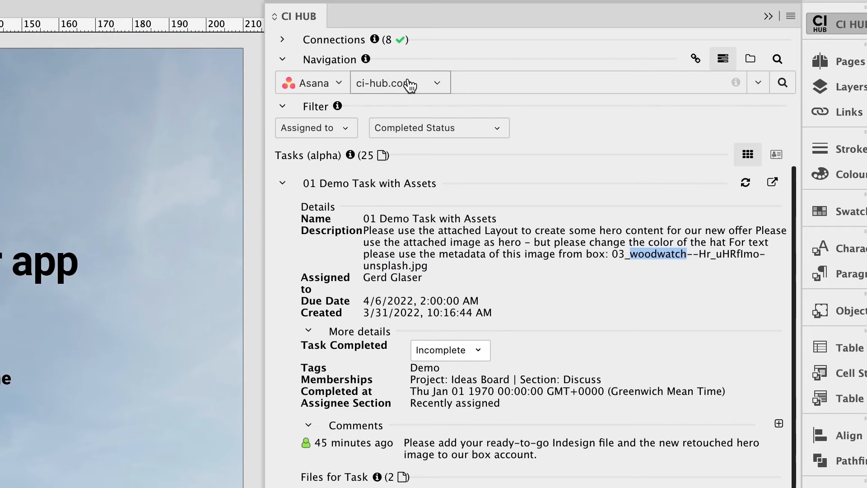
# - Search the box connection for "woodwatch" and show the metadata details of the 03_woodwatch image
pyautogui.click(288, 83)
pyautogui.click(291, 121)
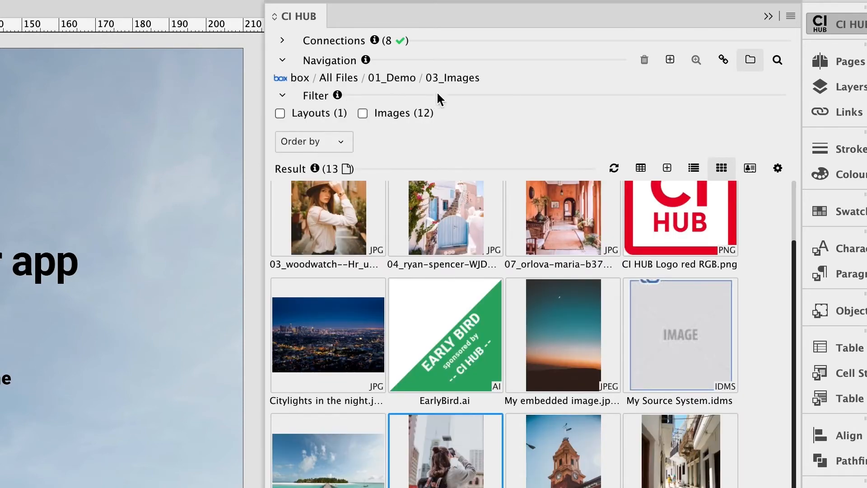
pyautogui.click(777, 60)
pyautogui.press('super+v')
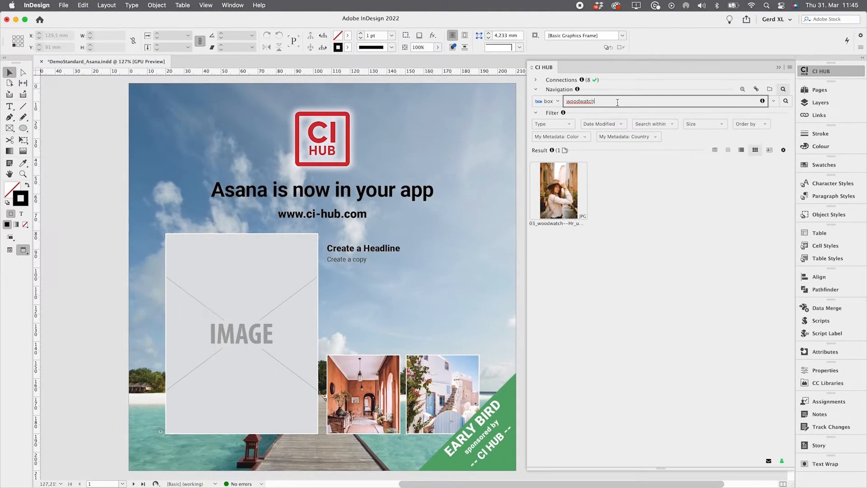
pyautogui.doubleClick(498, 222)
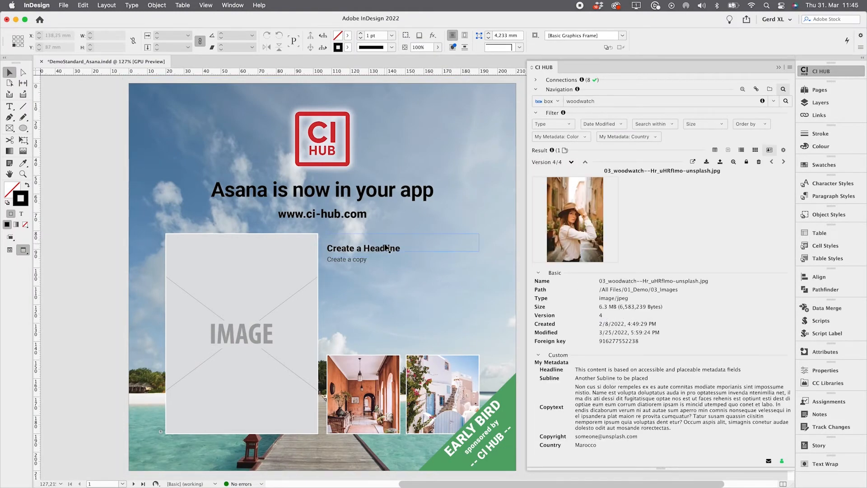
# - Replace the "Create a Headline" and "Create a copy" placeholders with the image's Headline and Copytext metadata
pyautogui.tripleClick(363, 248)
pyautogui.press('BackSpace')
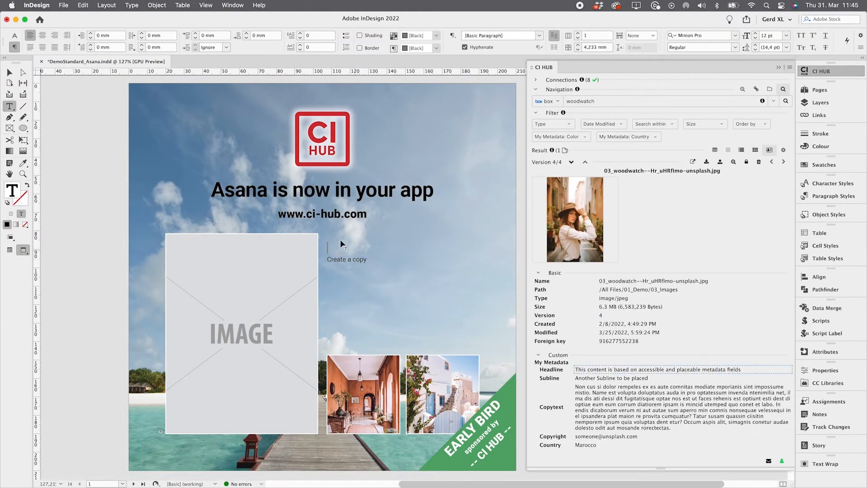
pyautogui.click(578, 370)
pyautogui.click(580, 391)
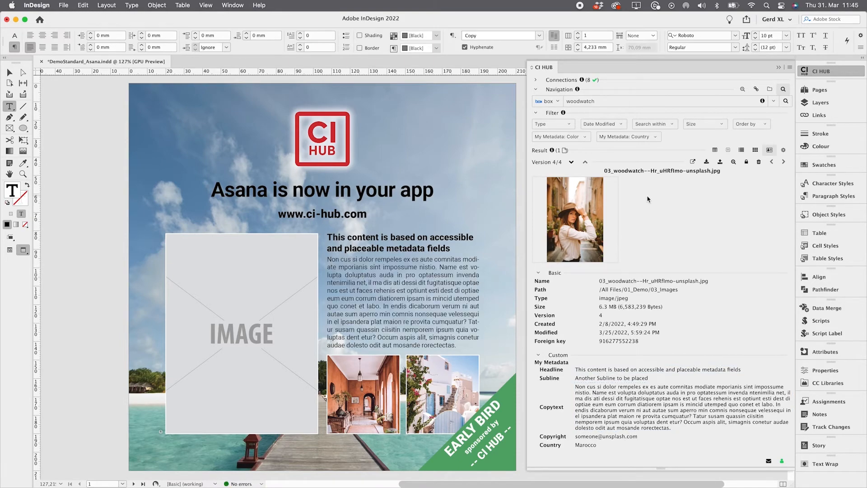
# - Return to the Asana tasks, expand the demo task's comments and highlight the file name "Woman sightseeing"
pyautogui.click(549, 101)
pyautogui.click(555, 112)
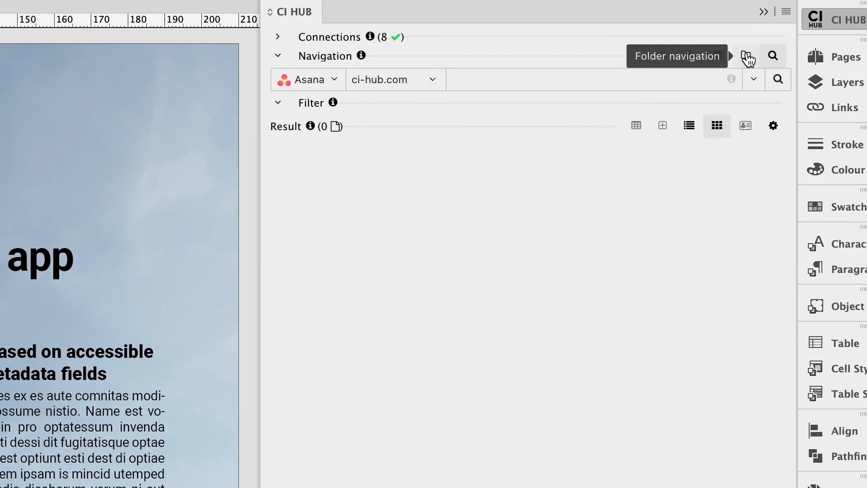
pyautogui.click(747, 57)
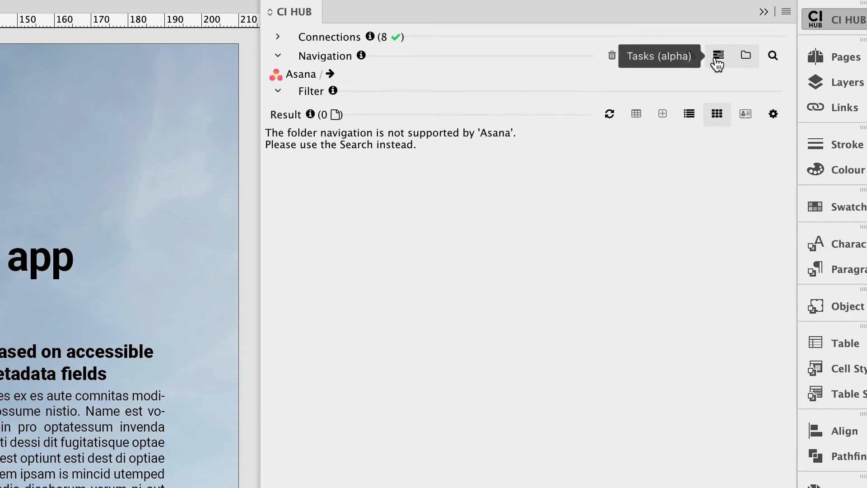
pyautogui.click(717, 55)
pyautogui.click(304, 417)
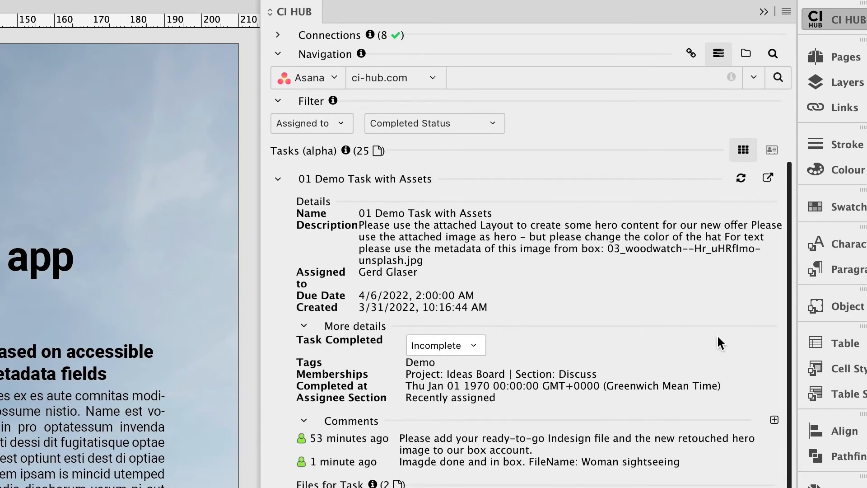
pyautogui.moveTo(582, 462); pyautogui.dragTo(682, 470)
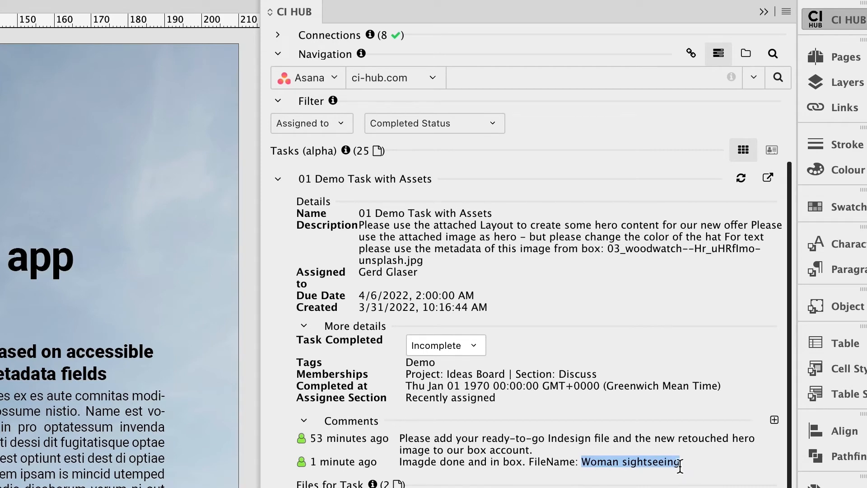
# - Search the box connection for "woman sightseeing" and bring up the image in the 06_Asana_files folder
pyautogui.click(314, 80)
pyautogui.click(359, 119)
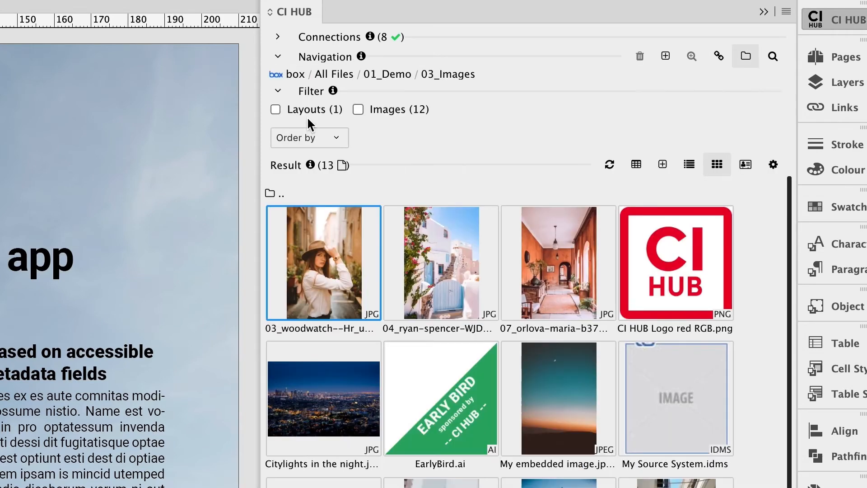
pyautogui.click(774, 60)
pyautogui.moveTo(402, 83); pyautogui.dragTo(299, 82)
pyautogui.write('woman sightseeing')
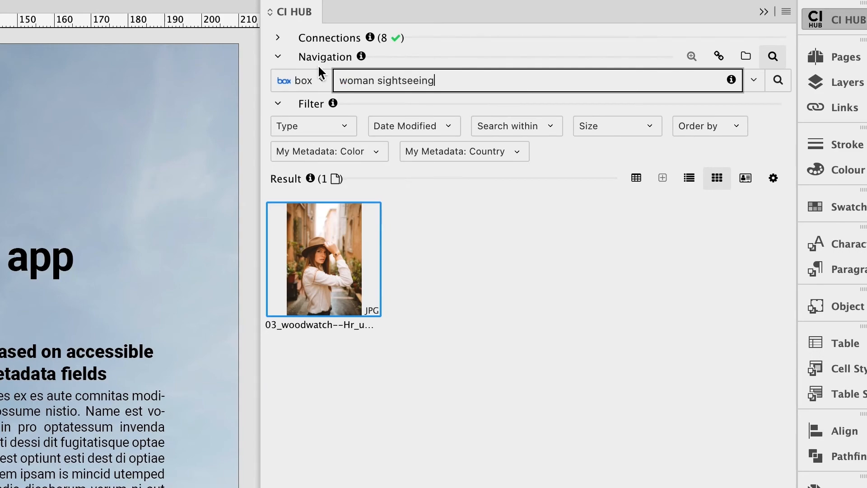
pyautogui.press('Return')
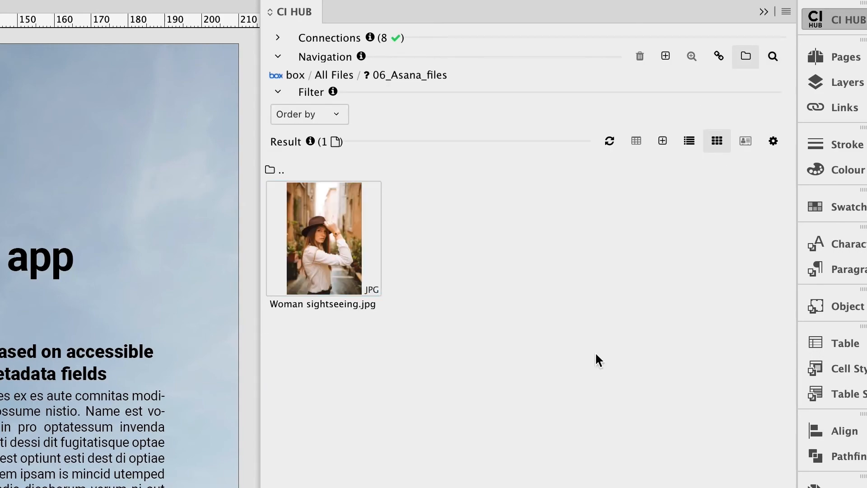
# - Place Woman sightseeing.jpg from box into the large IMAGE placeholder frame and deselect everything
pyautogui.click(318, 235)
pyautogui.moveTo(308, 275); pyautogui.dragTo(259, 294)
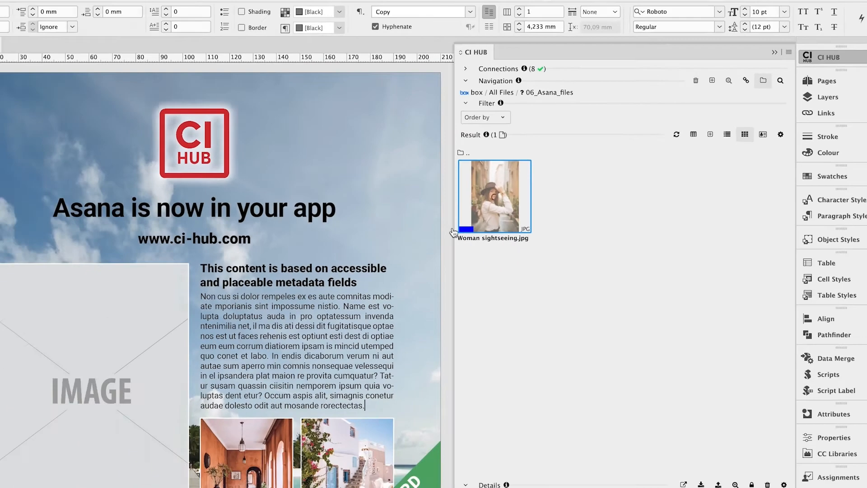
pyautogui.moveTo(454, 233); pyautogui.dragTo(425, 248)
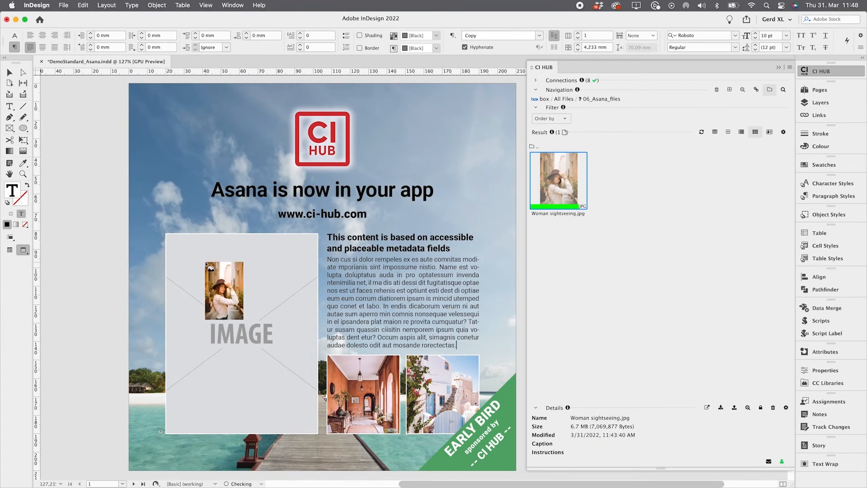
pyautogui.click(189, 253)
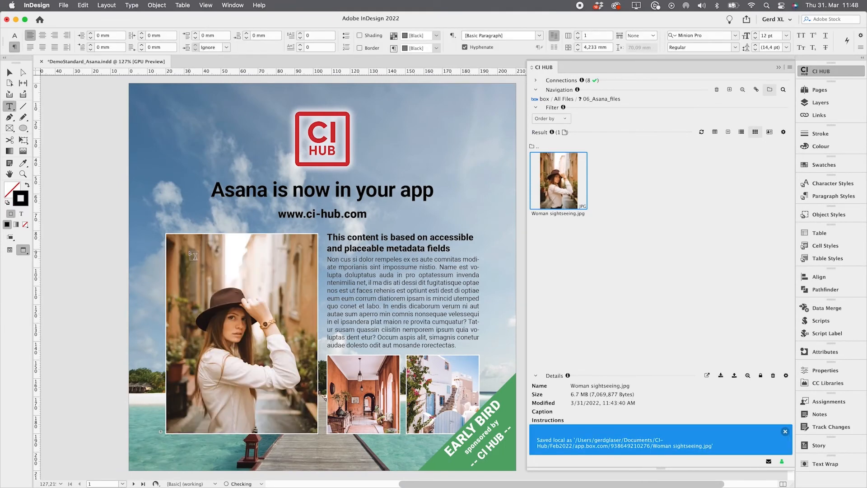
pyautogui.press('Escape')
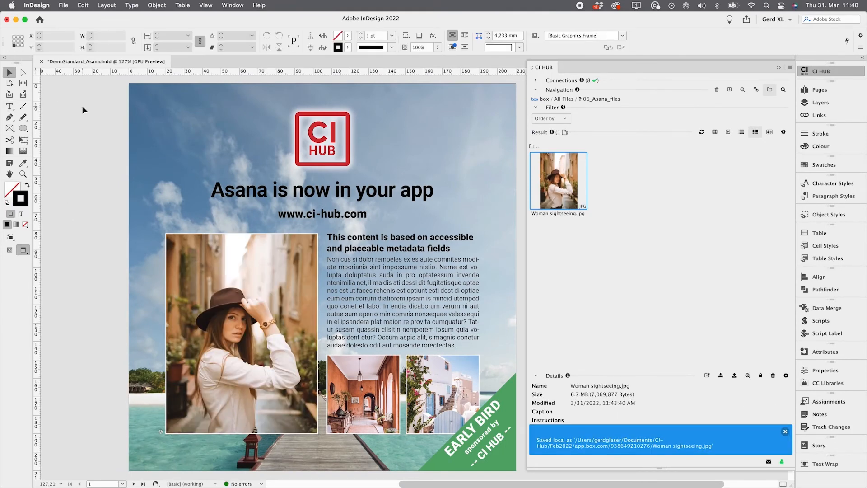
# - Add the active document DemoStandard_Asana.indd to box's 06_Asana_files folder together with a PDF using the [Smallest File Size] preset
pyautogui.click(690, 241)
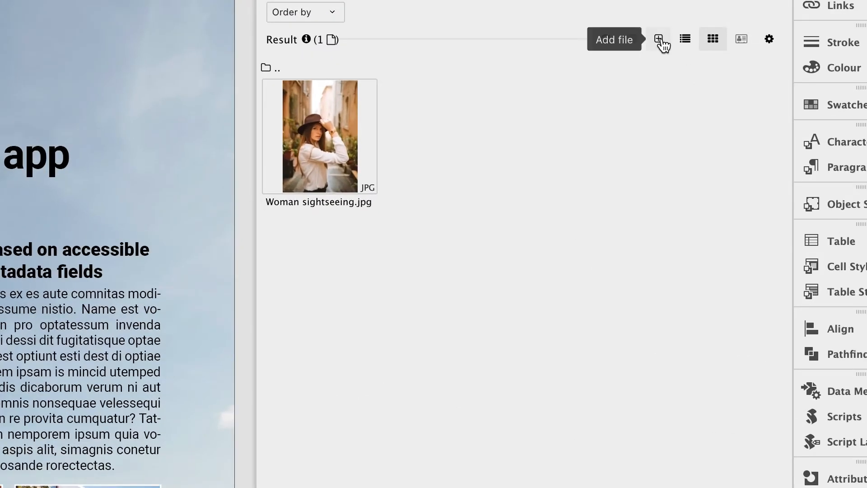
pyautogui.click(728, 132)
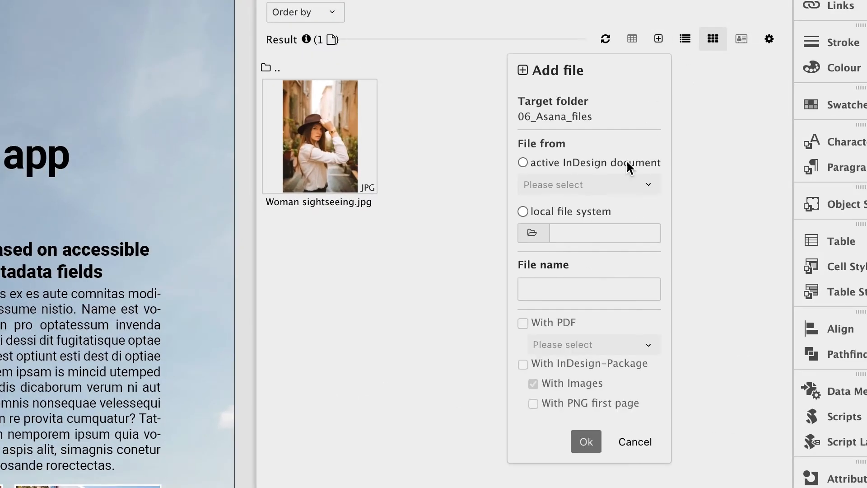
pyautogui.click(574, 184)
pyautogui.click(573, 213)
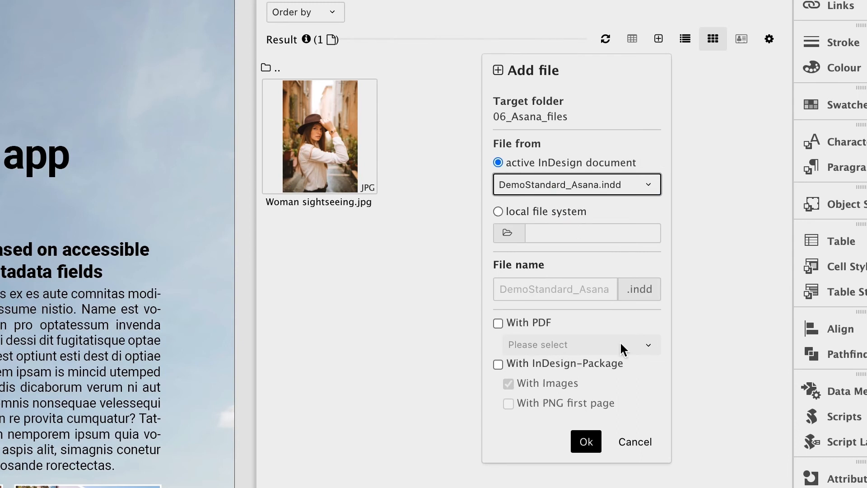
pyautogui.click(529, 323)
pyautogui.click(526, 345)
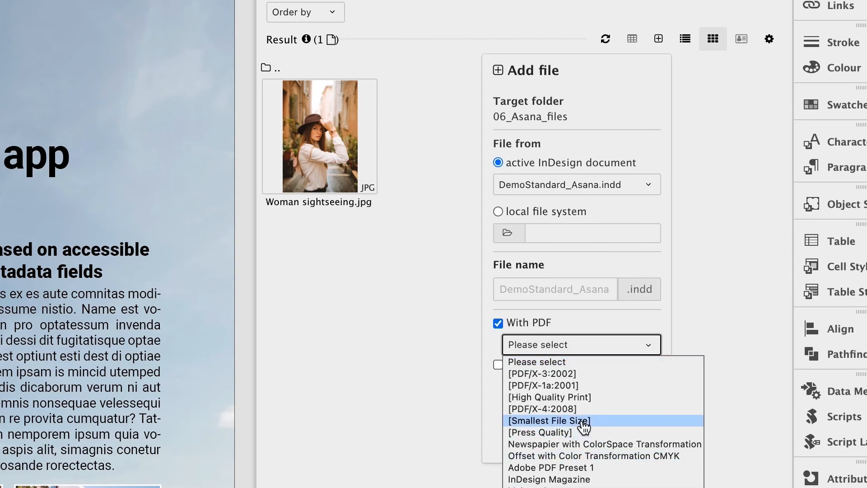
pyautogui.click(584, 423)
pyautogui.click(586, 446)
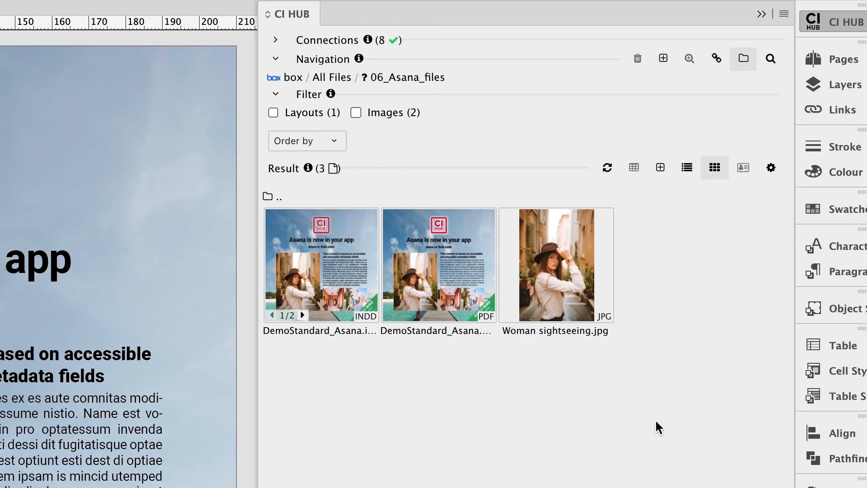
# - Open the uploaded DemoStandard_Asana.pdf on the box website to get its link, and return to the Asana demo task's comments
pyautogui.click(457, 274)
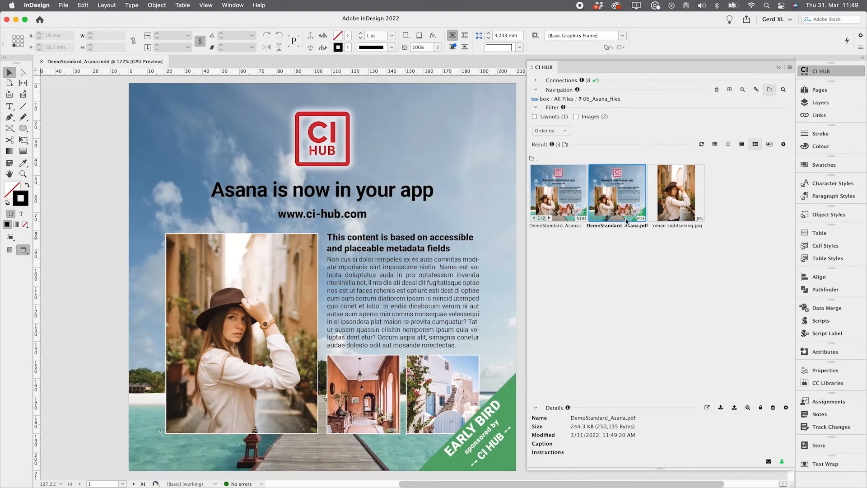
pyautogui.click(707, 409)
pyautogui.click(755, 89)
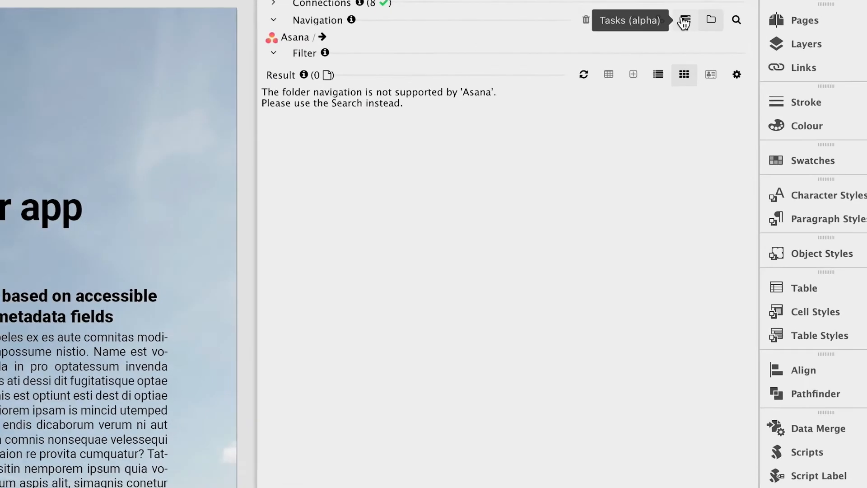
pyautogui.click(685, 21)
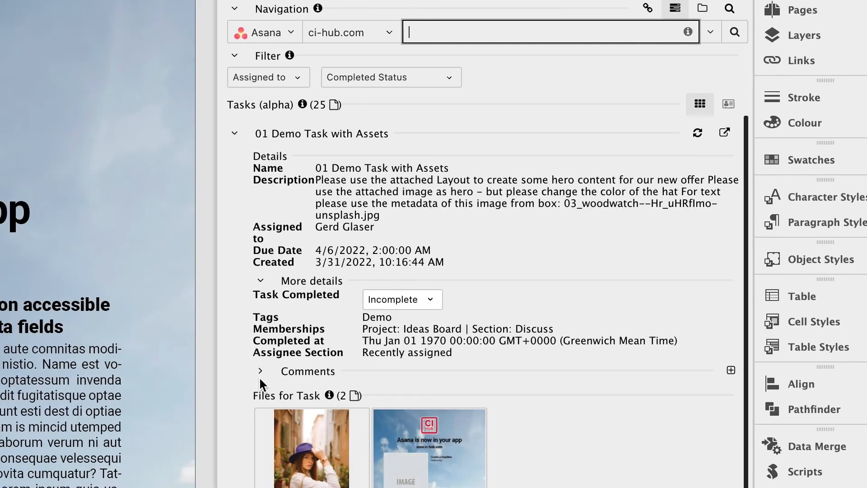
pyautogui.click(261, 371)
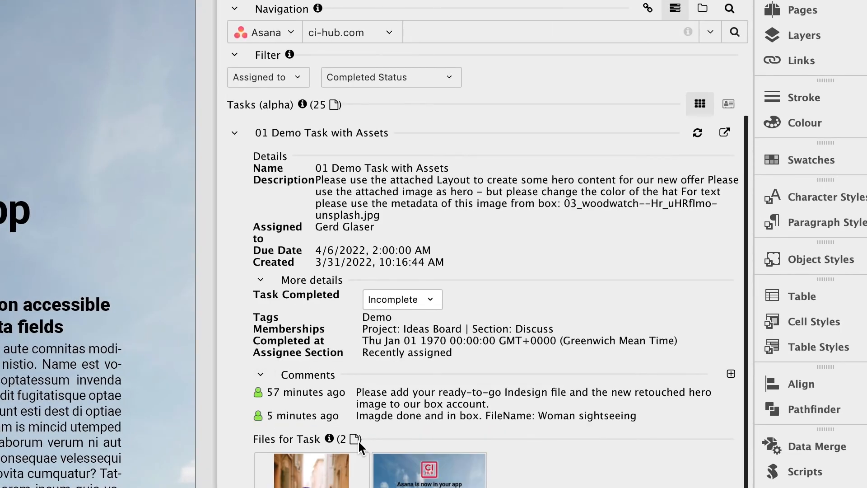
# - Add the comment "Layout done find it here" with the PDF's box link to 01 Demo Task with Assets and mark the task Completed
pyautogui.click(730, 374)
pyautogui.click(699, 259)
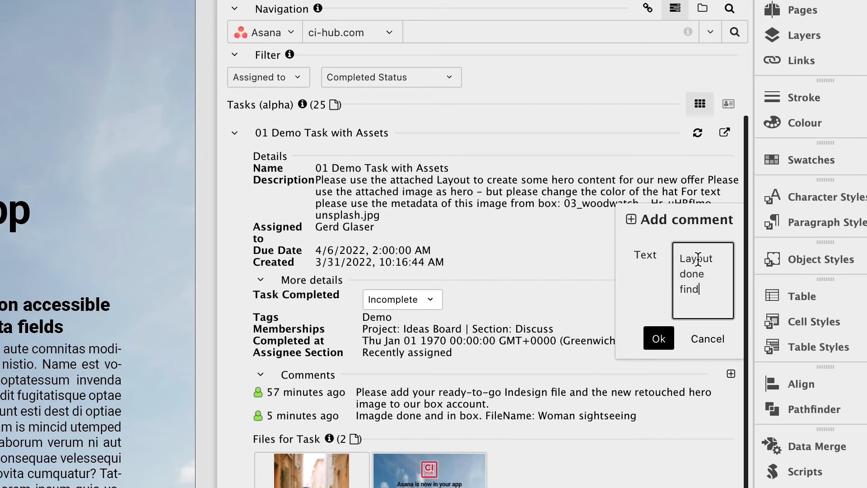
pyautogui.write('Layout done find it here')
pyautogui.press('Return')
pyautogui.press('super+v')
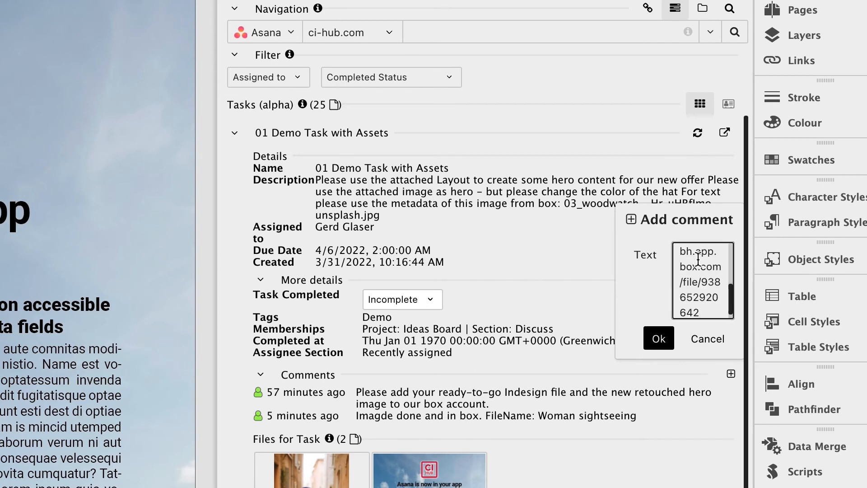
pyautogui.click(659, 339)
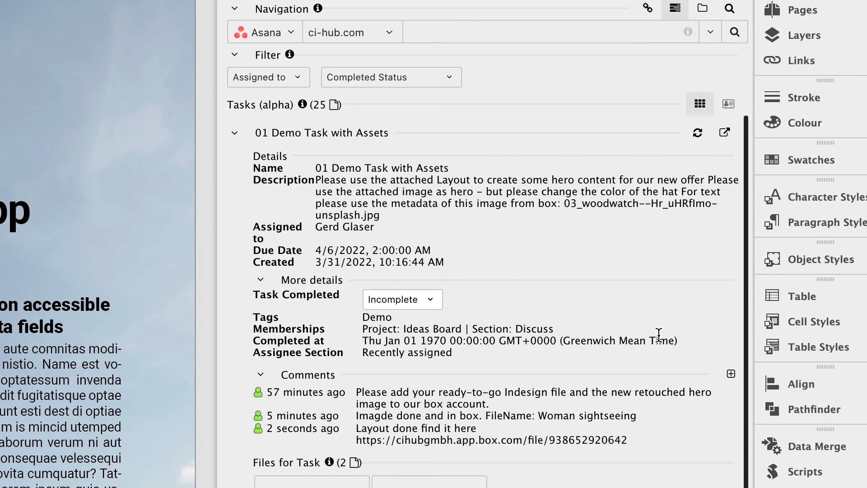
pyautogui.click(429, 299)
pyautogui.click(407, 331)
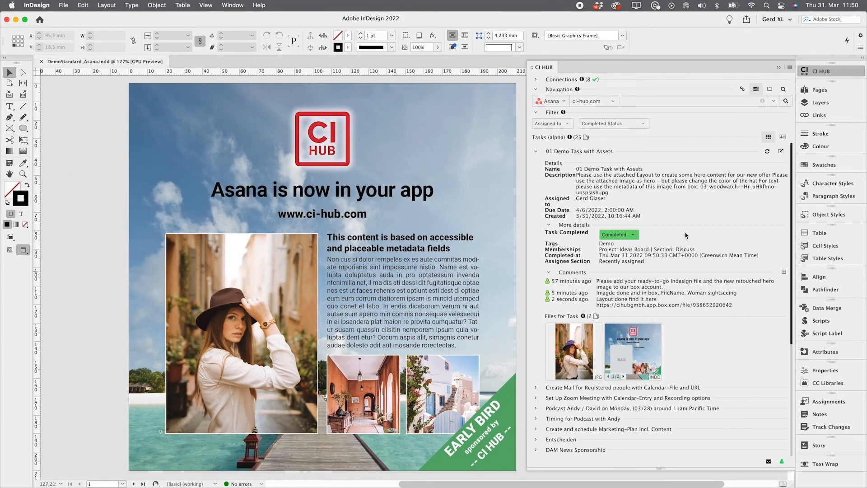
# - Switch to the Asana Ideas Board in the browser and check the demo task's completion status and latest comments
pyautogui.press('super+Tab')
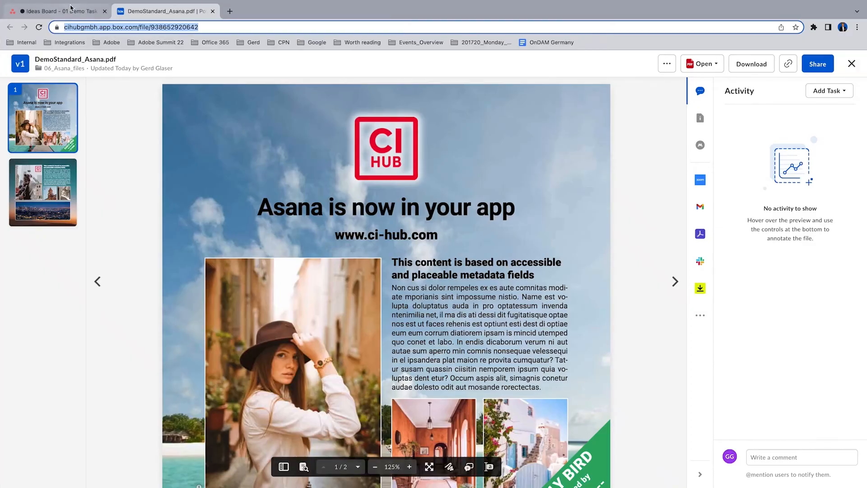
pyautogui.click(74, 10)
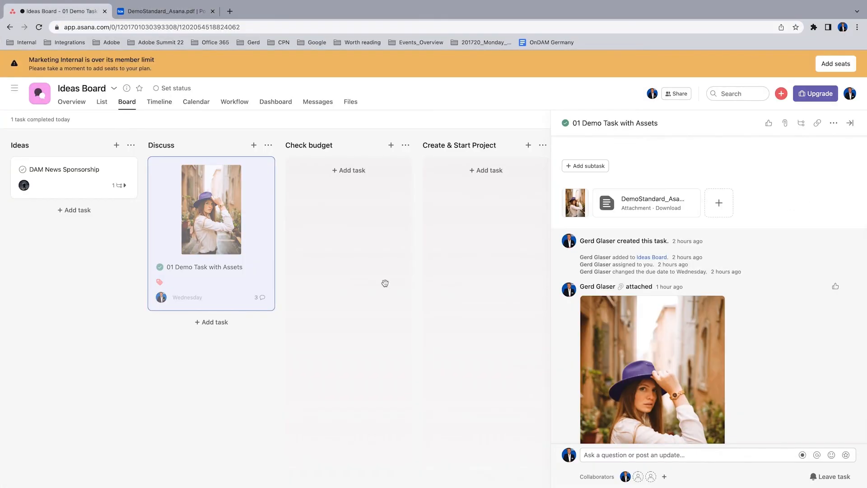
pyautogui.scroll(-5, 779, 288)
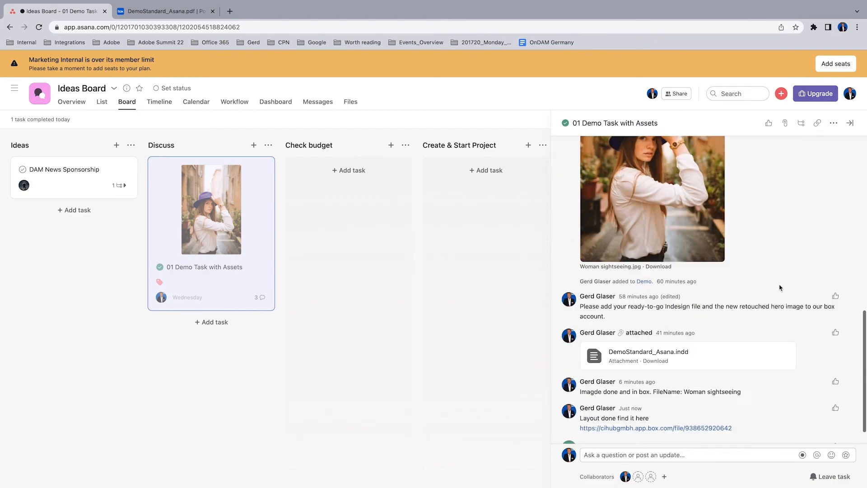